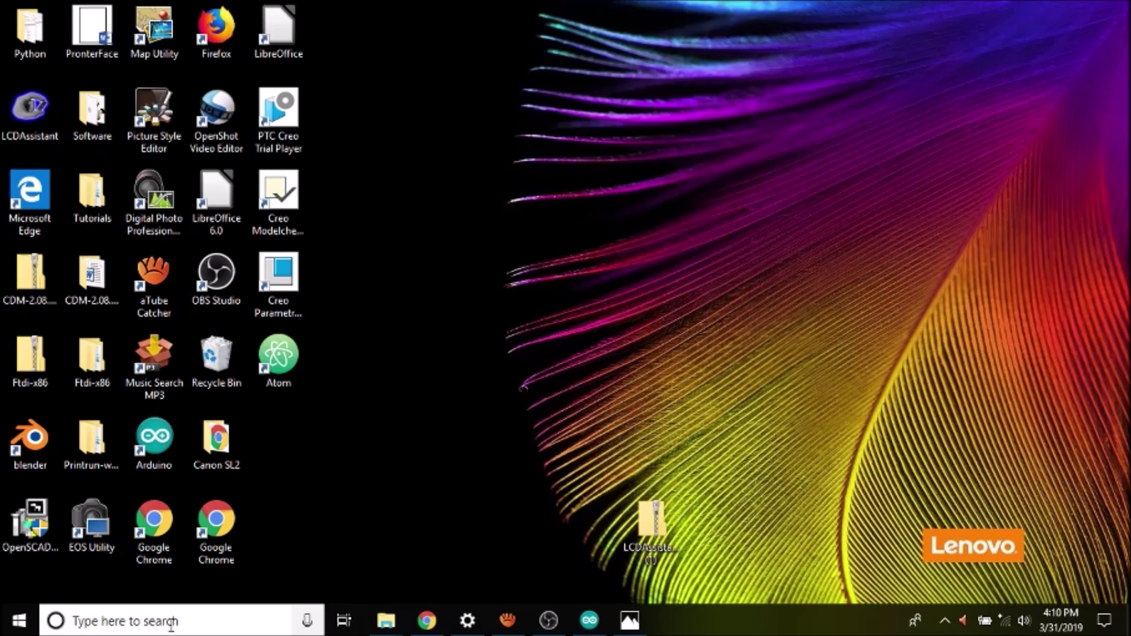
- Find the Paint desktop app on the computer and open it with a blank canvas
left_click(171, 623)
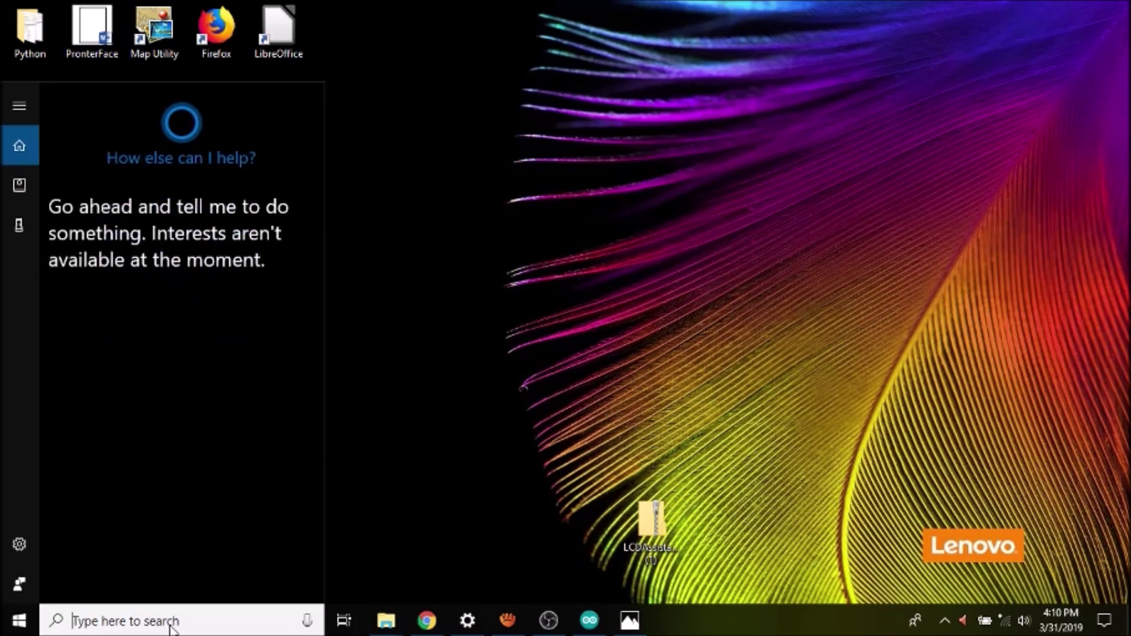
type("p")
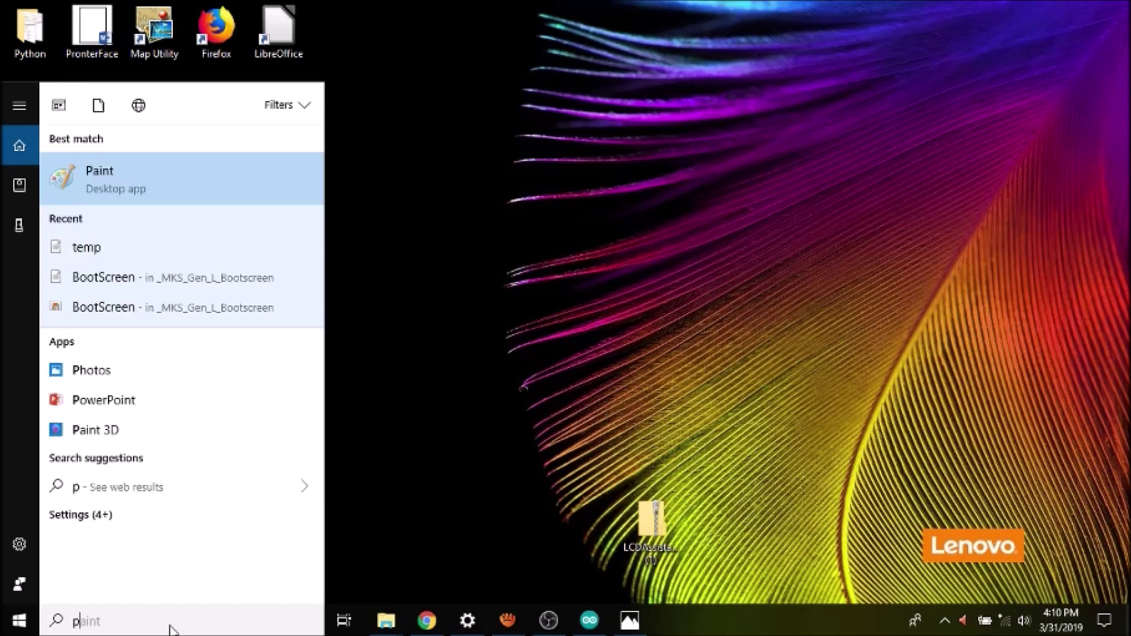
type("aint")
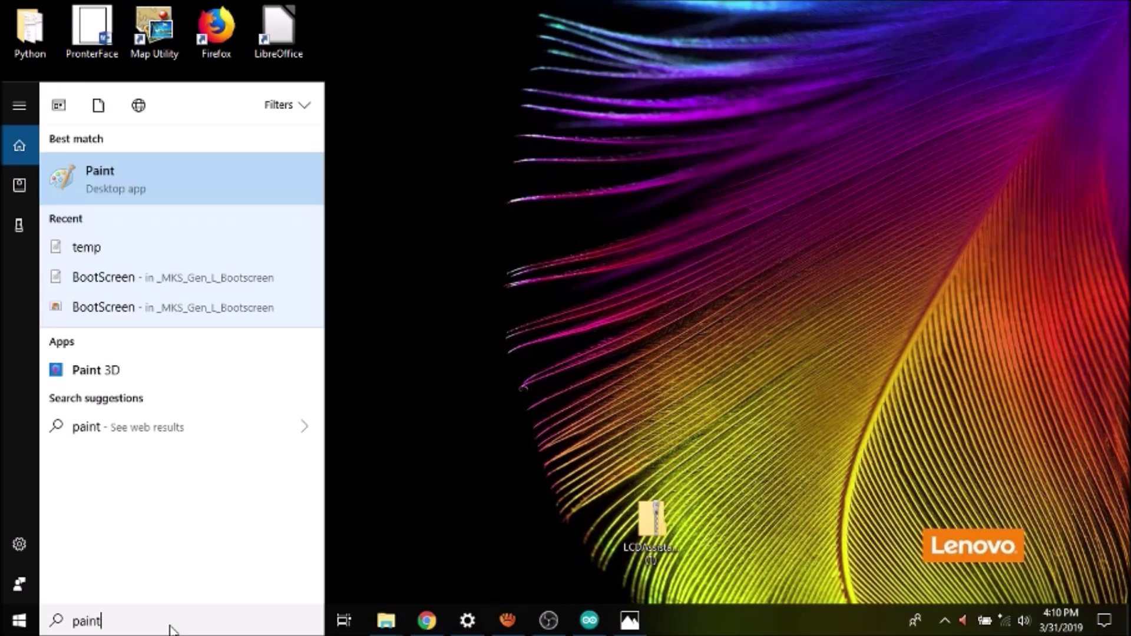
key("Return")
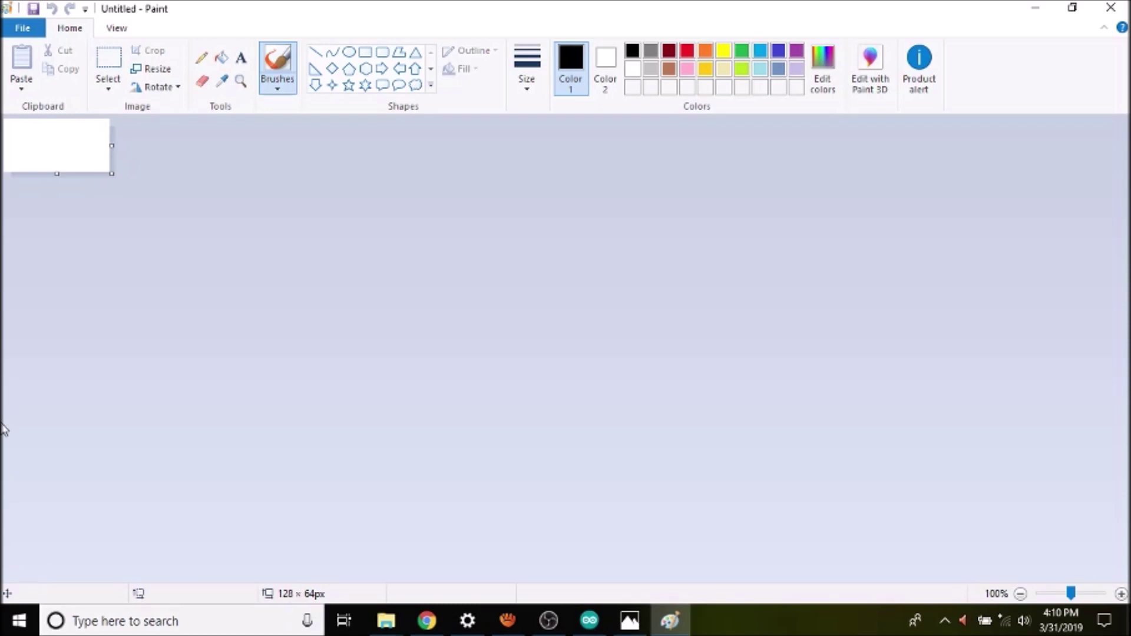
- Resize the canvas in pixels to 128 horizontal by 64 vertical, with the aspect ratio lock turned off
left_click(156, 72)
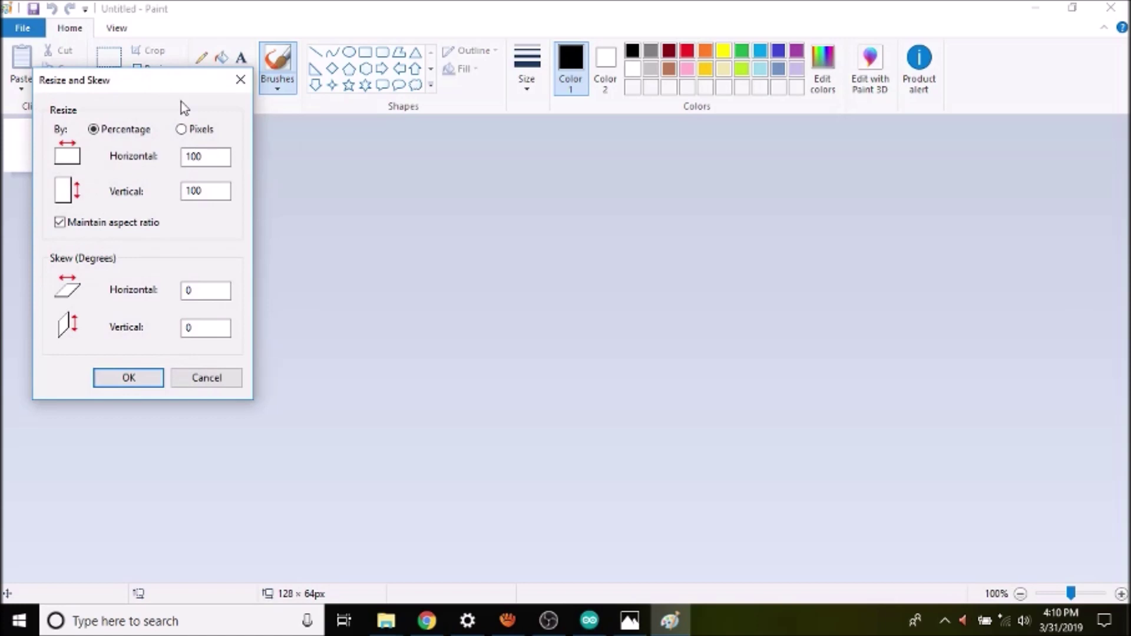
left_click(181, 130)
left_click(59, 225)
left_click(207, 157)
left_click_drag(207, 157, 182, 154)
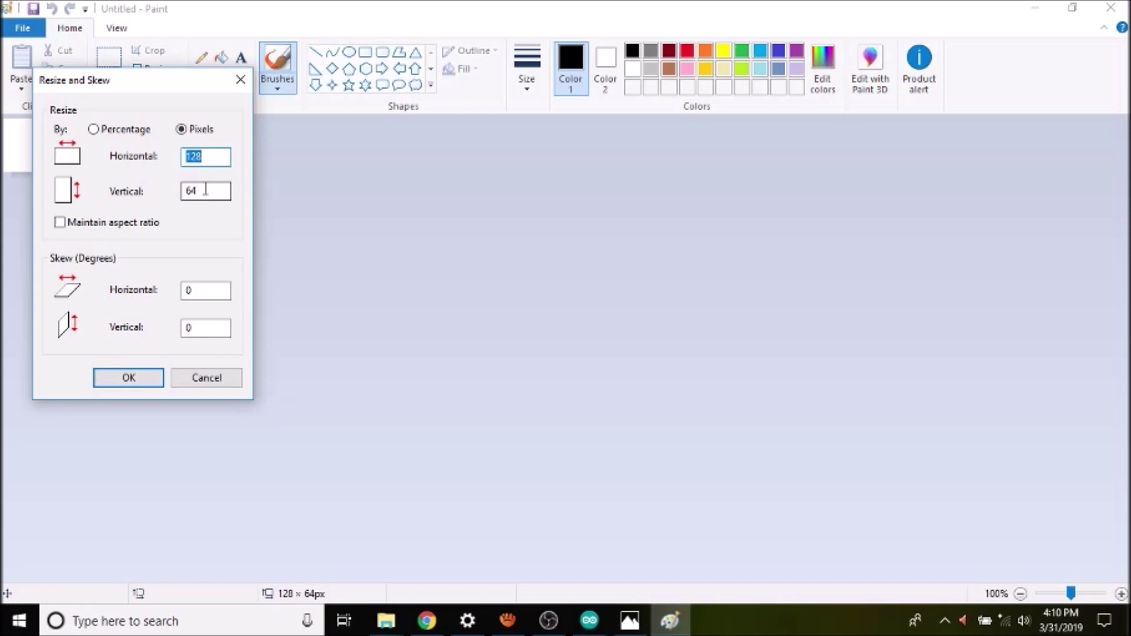
left_click_drag(205, 189, 163, 189)
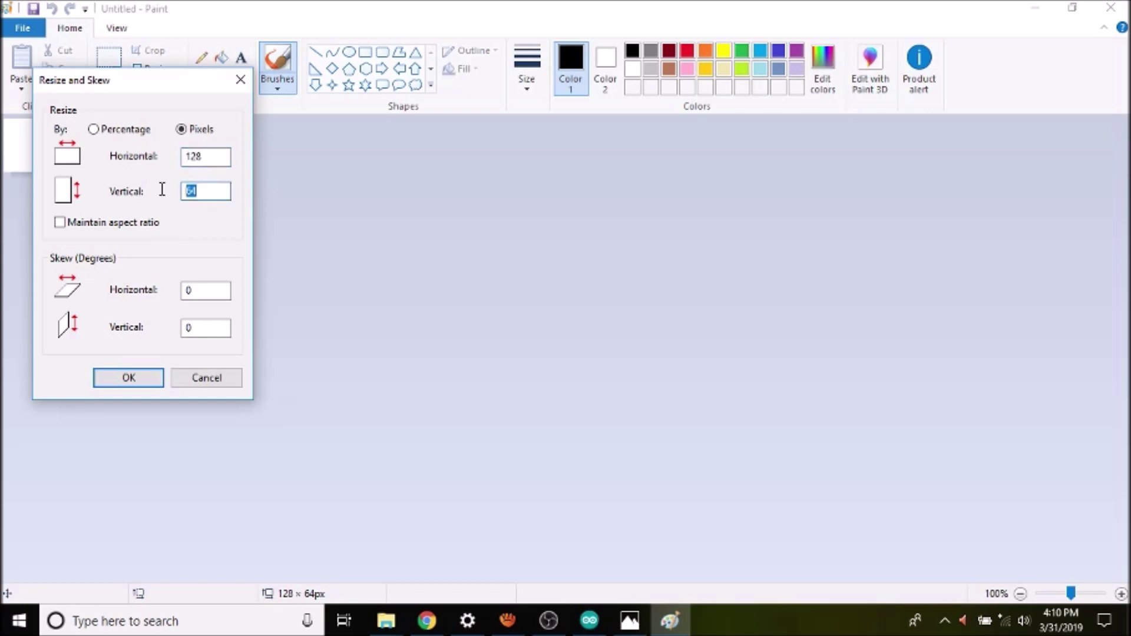
left_click(141, 382)
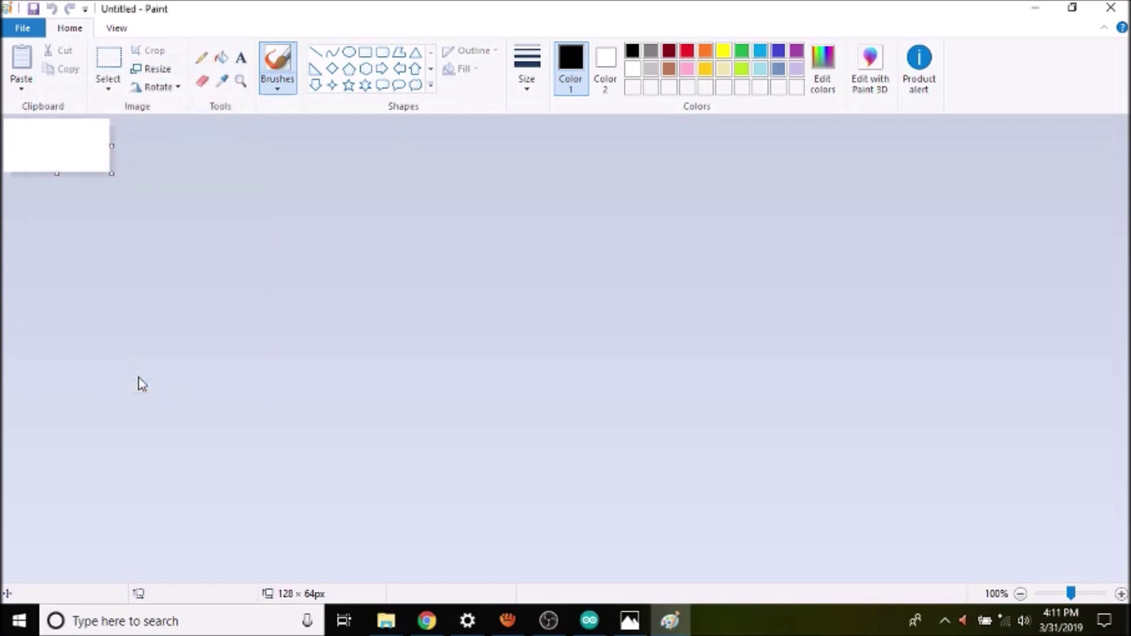
- Add the text "This is my boot screen" in a text box about 106 × 43 px on the canvas
left_click(241, 81)
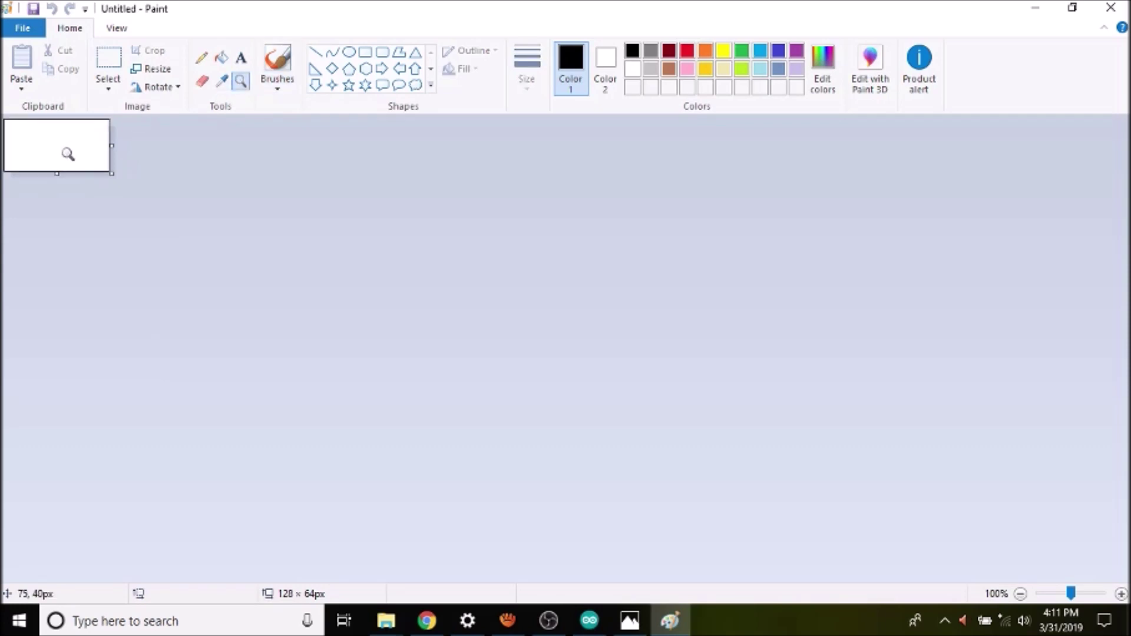
left_click(68, 154)
left_click(68, 154)
left_click(68, 154)
left_click(68, 154)
left_click(68, 154)
left_click(68, 154)
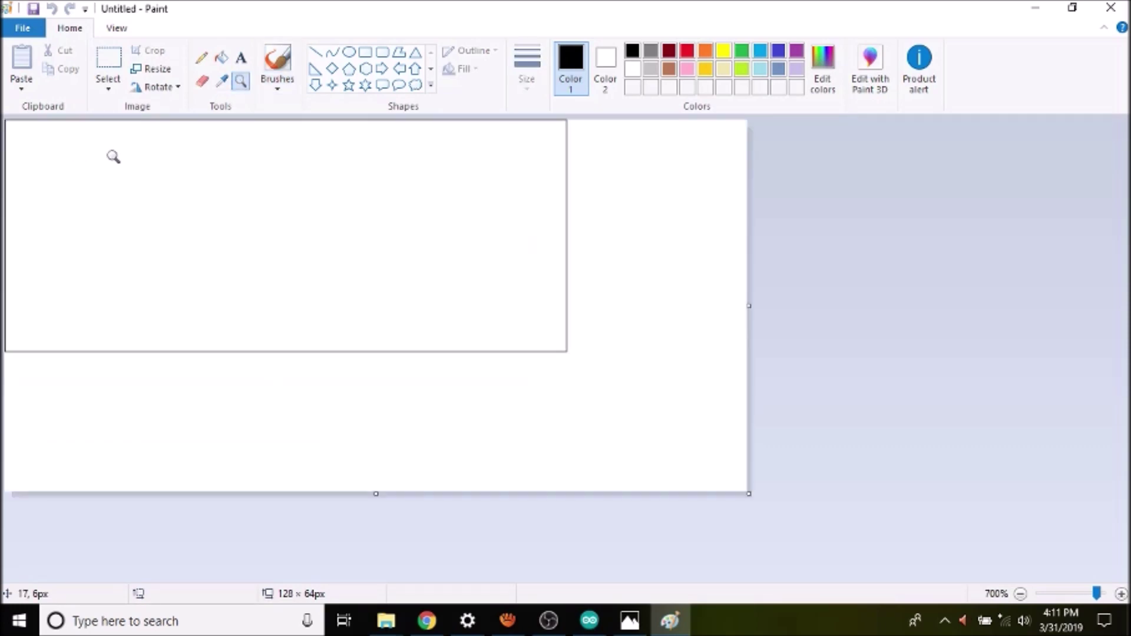
left_click(241, 57)
left_click_drag(80, 180, 697, 430)
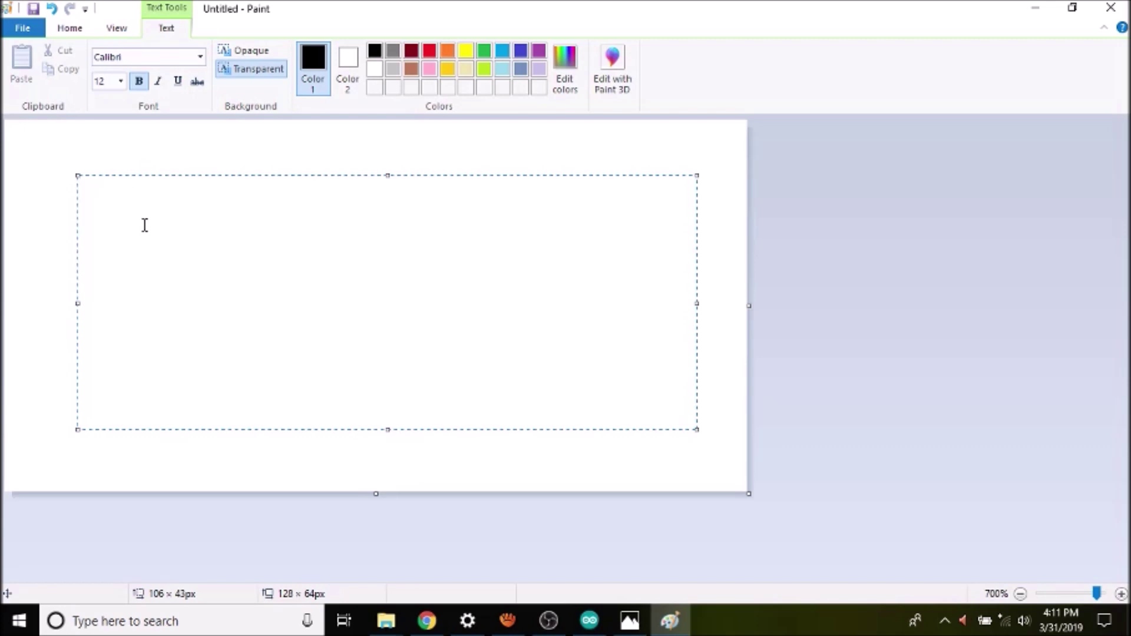
type("This is ")
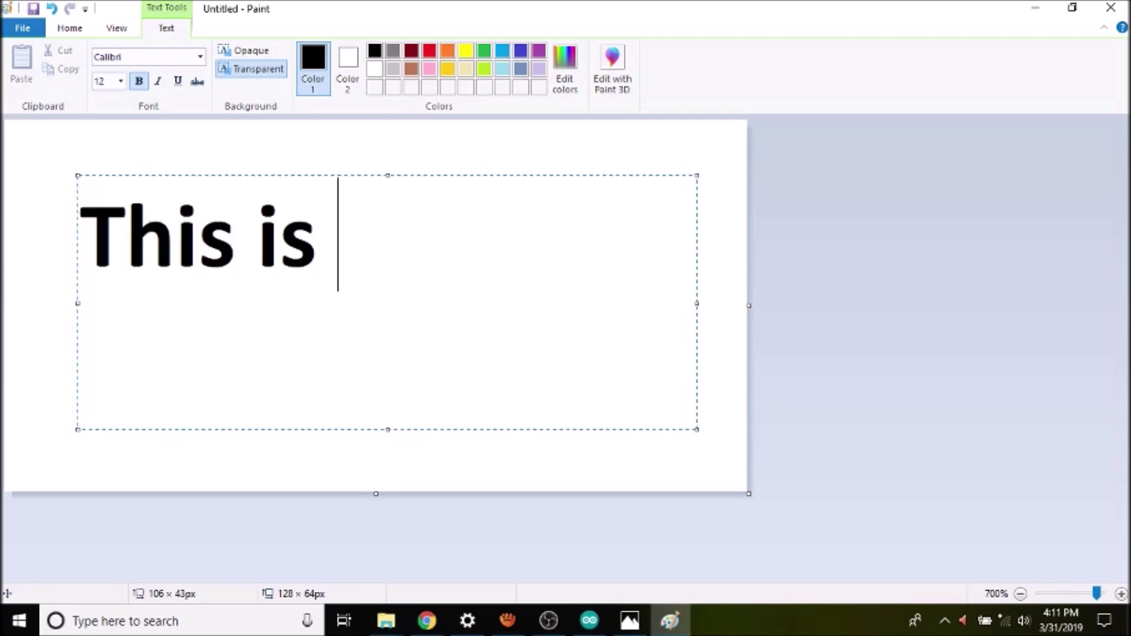
type("my b")
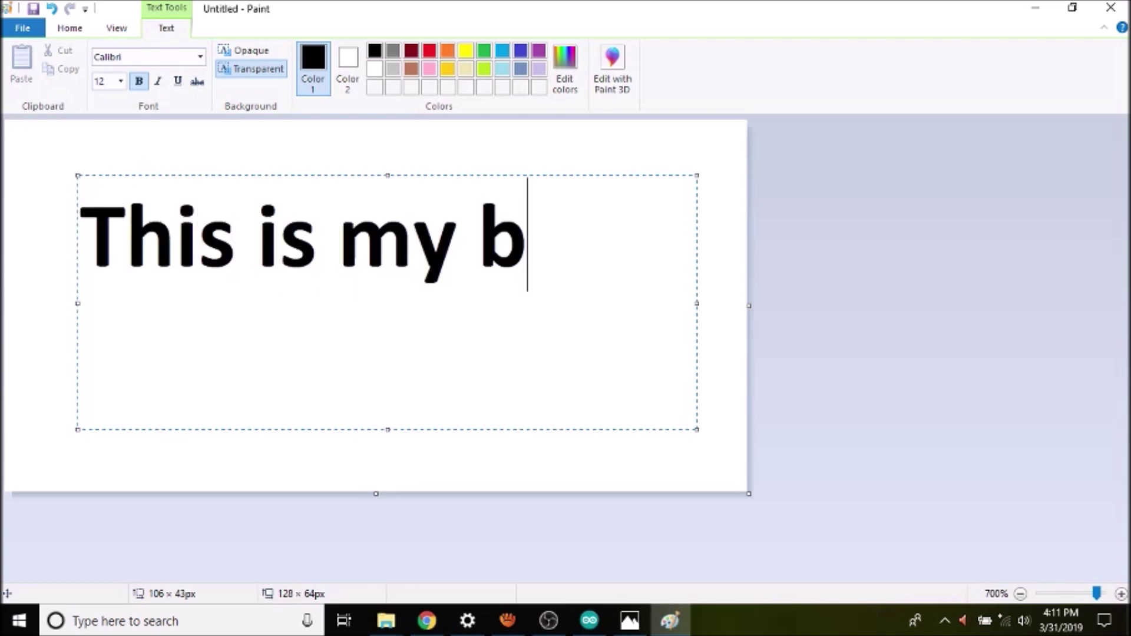
type("oot screen")
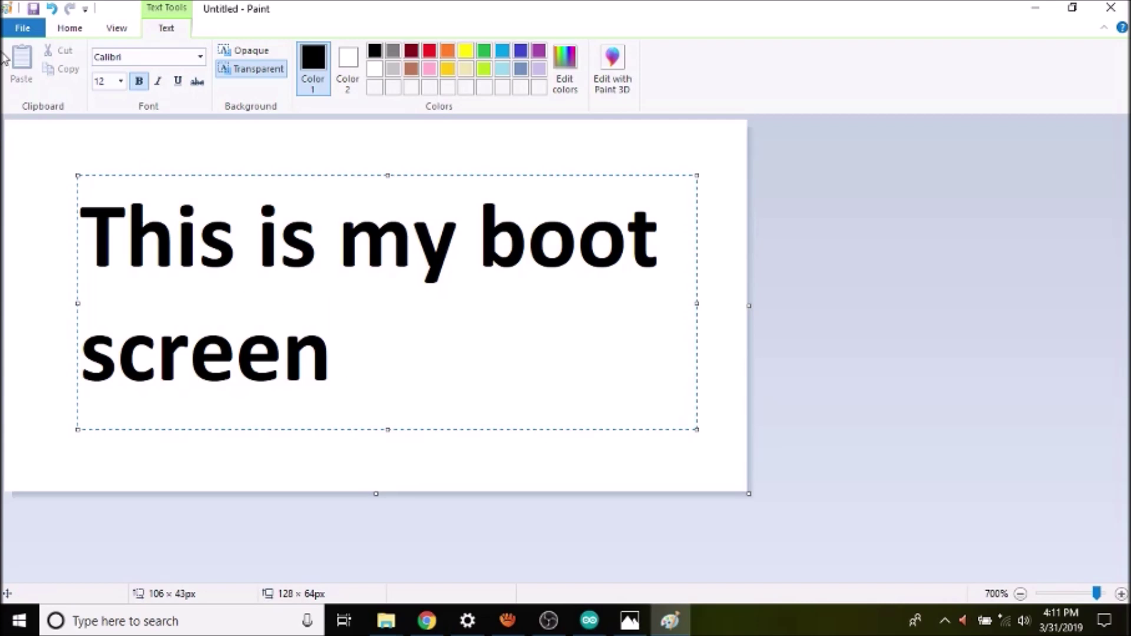
- Start saving the image as a new file in the folder Desktop > Tutorials > MKS_Gen1.4 > Tutorials > _CustomBootScreen
left_click(23, 29)
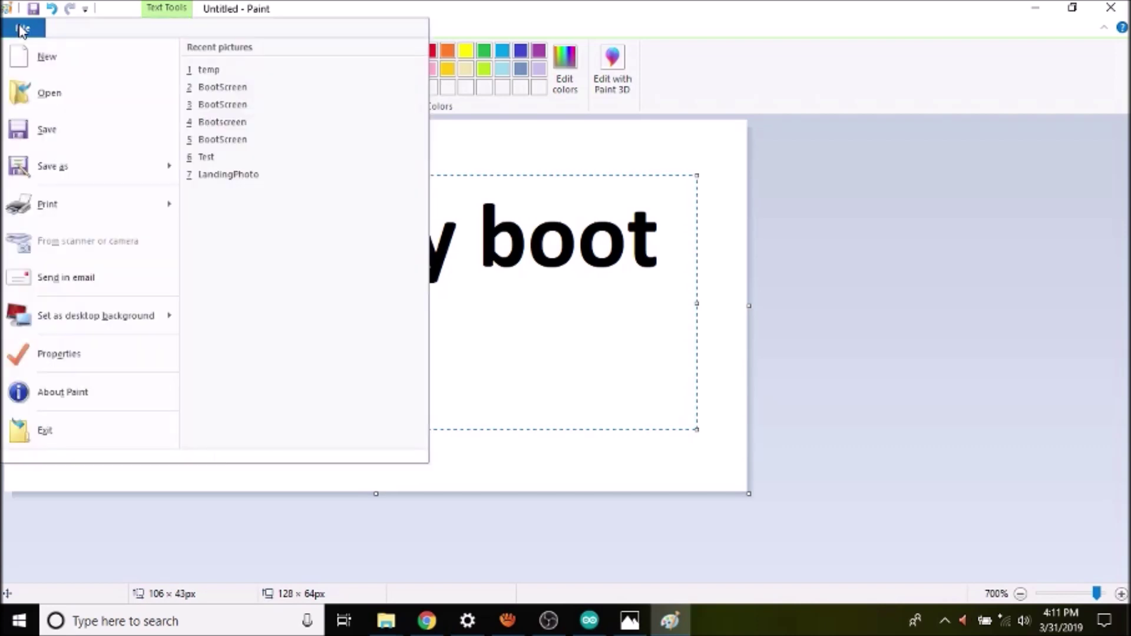
mouse_move(43, 171)
left_click(43, 171)
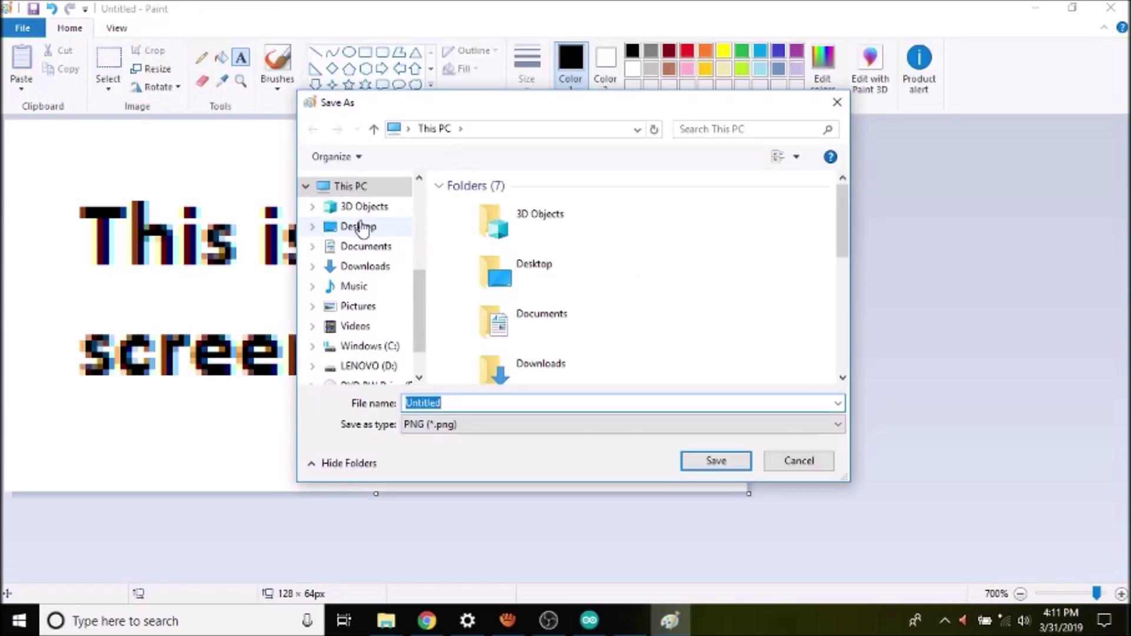
left_click(358, 226)
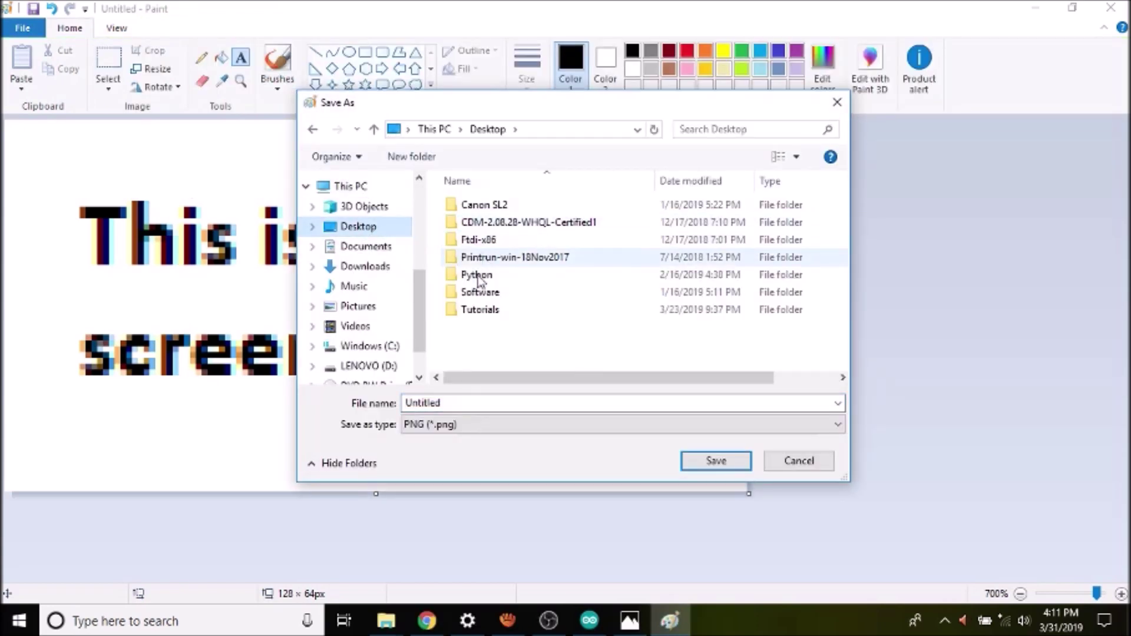
double_click(473, 308)
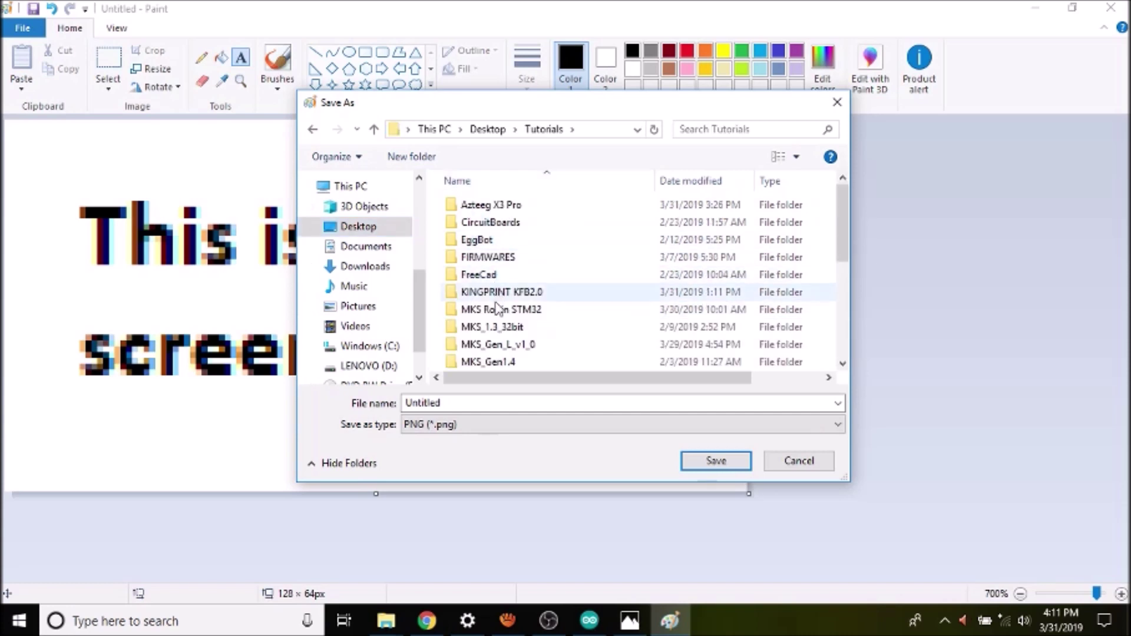
double_click(500, 363)
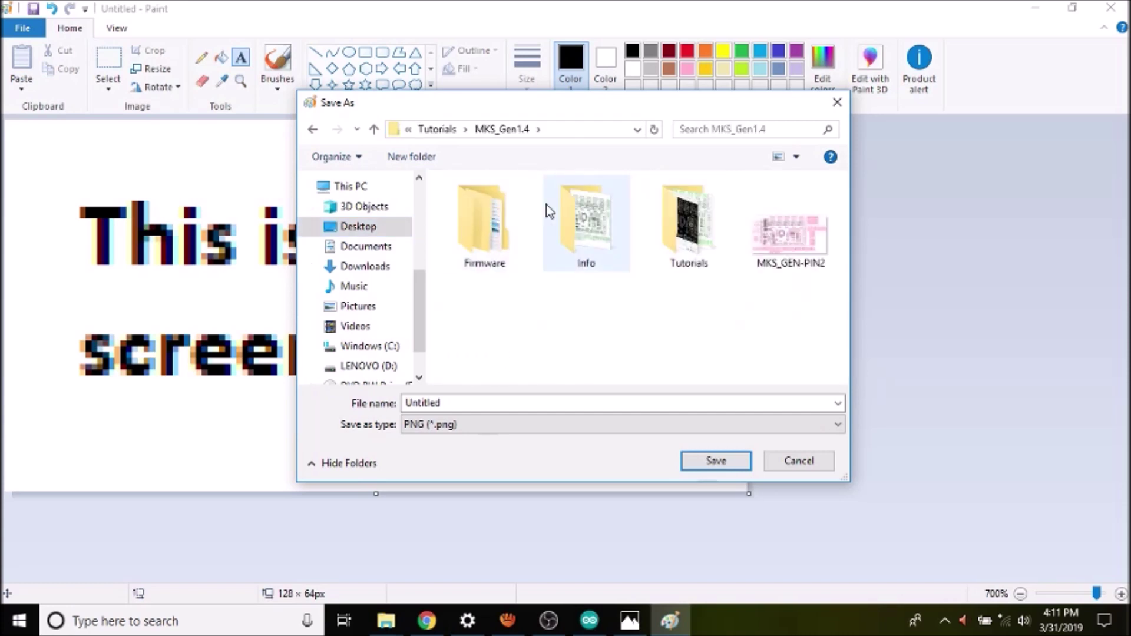
double_click(641, 223)
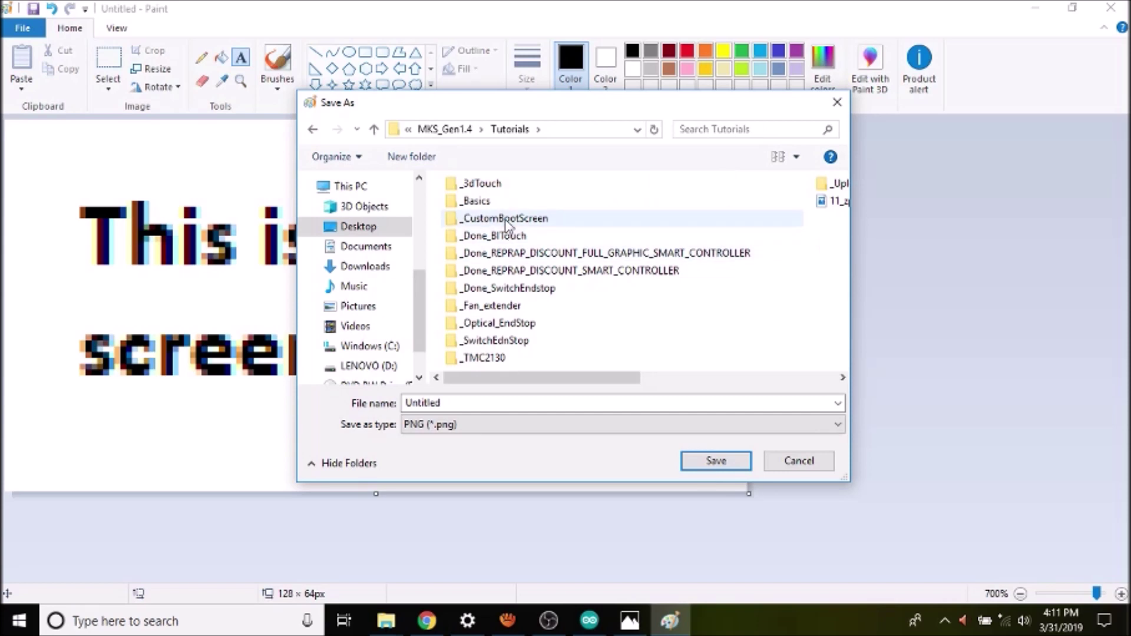
double_click(502, 219)
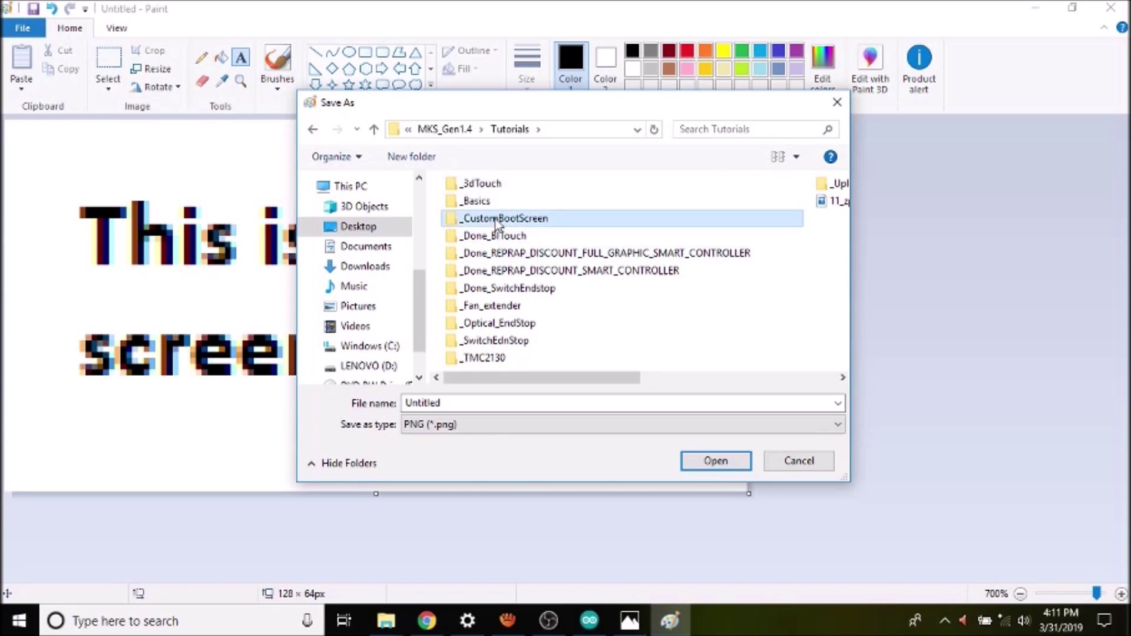
- Save the image as a PNG named Bootscreen and close Paint
double_click(433, 401)
type("Bootscreen")
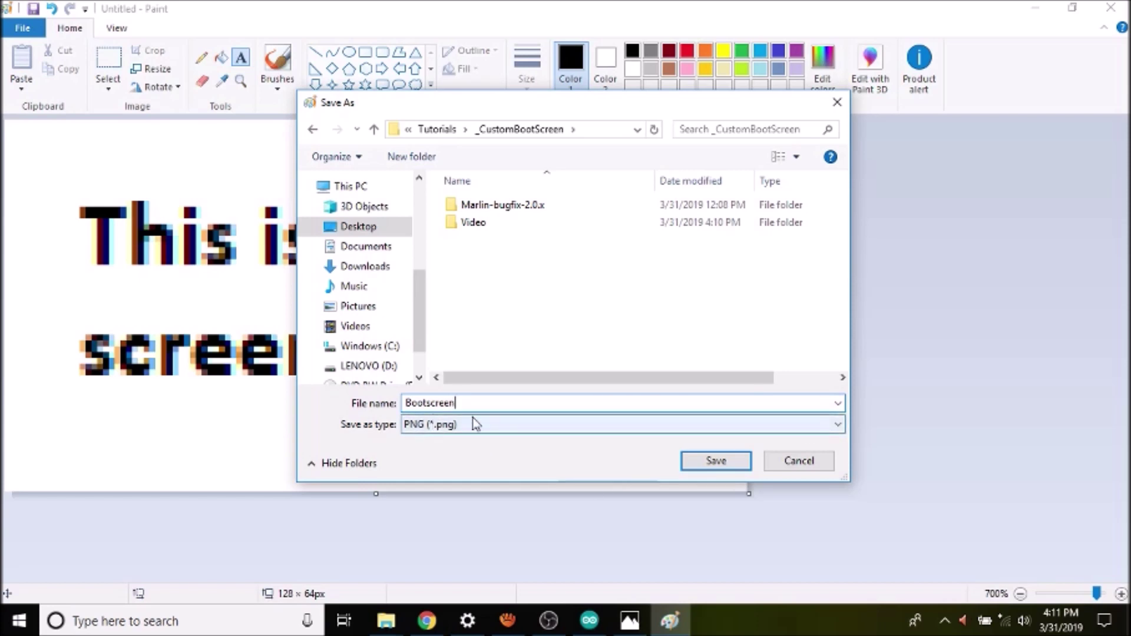
left_click(703, 465)
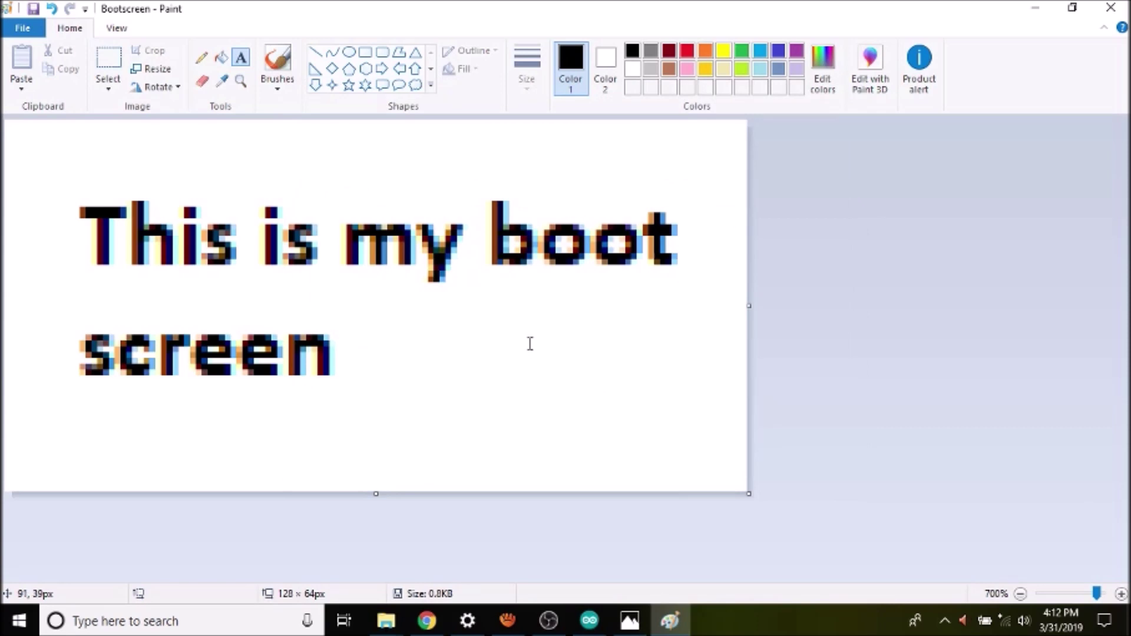
left_click(1120, 7)
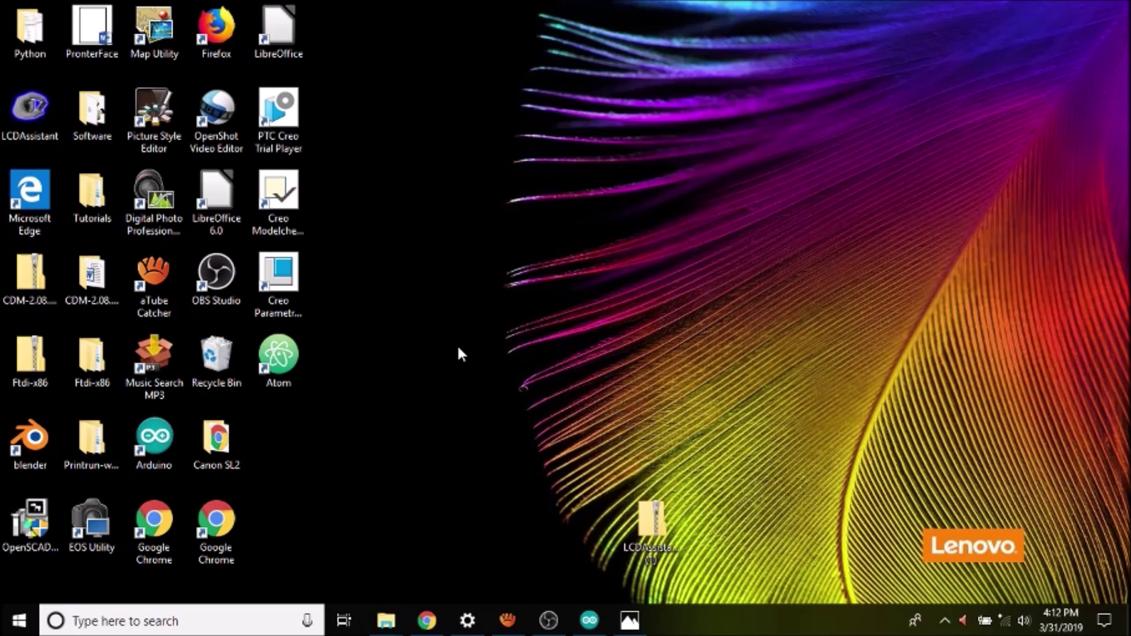
- Switch to the Marlin Bitmap Converter page in Chrome and load the Bootscreen PNG from the _CustomBootScreen folder
key("alt+Tab")
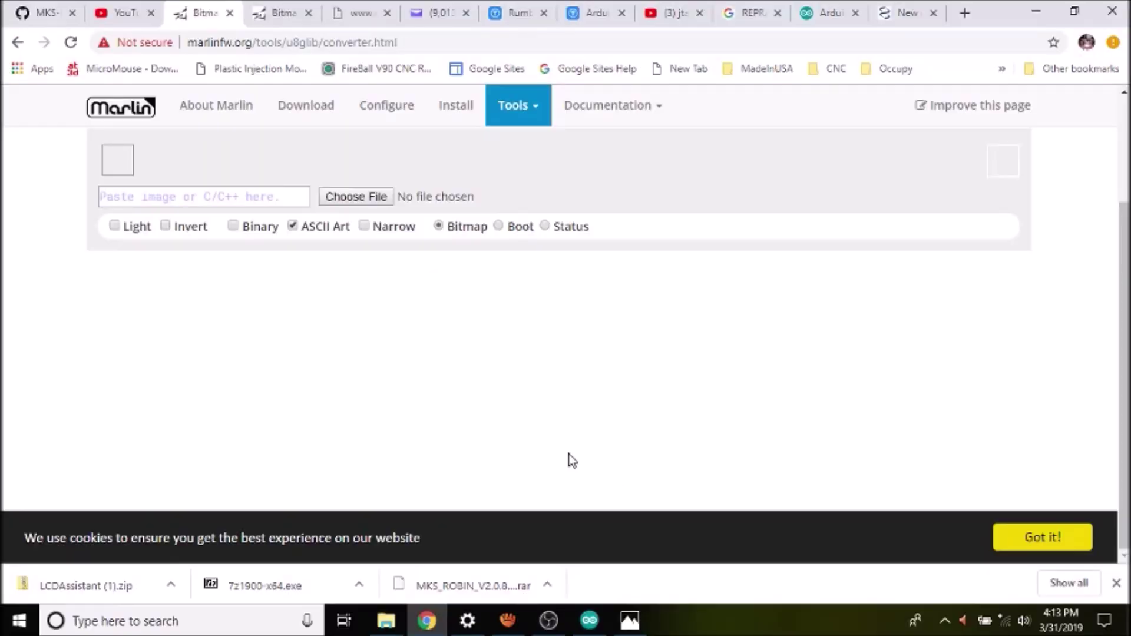
left_click(191, 41)
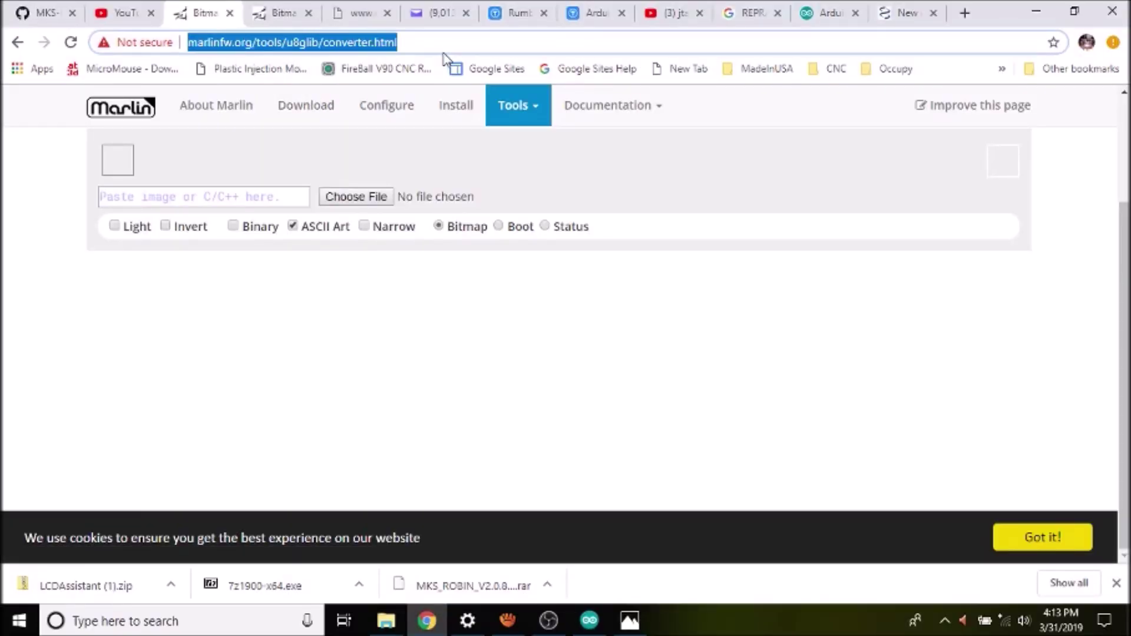
left_click(345, 201)
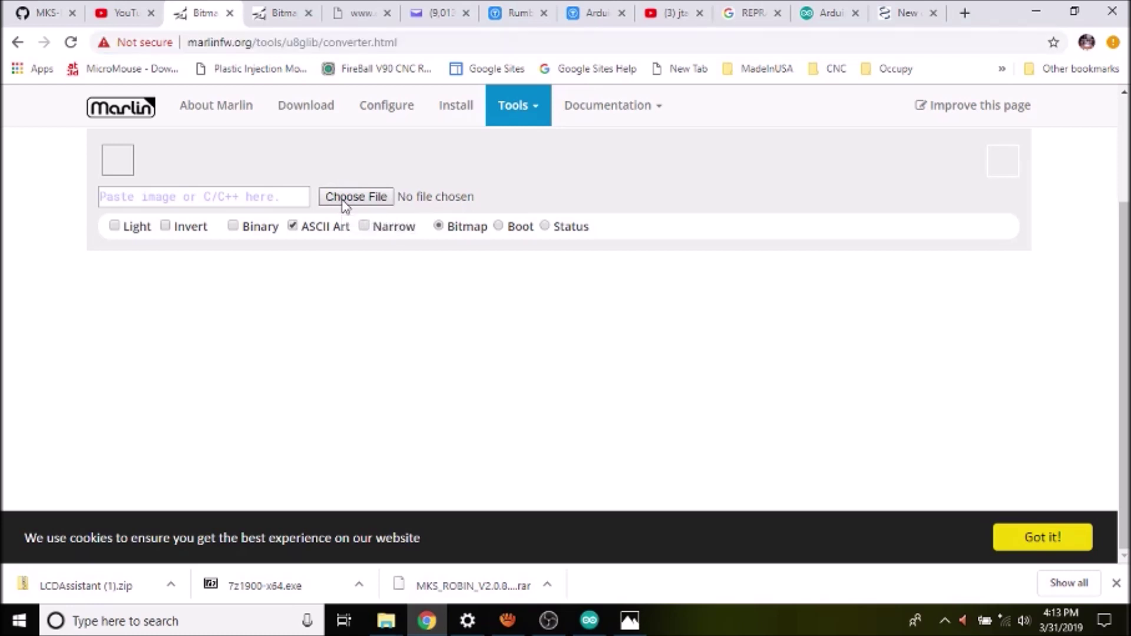
left_click(205, 151)
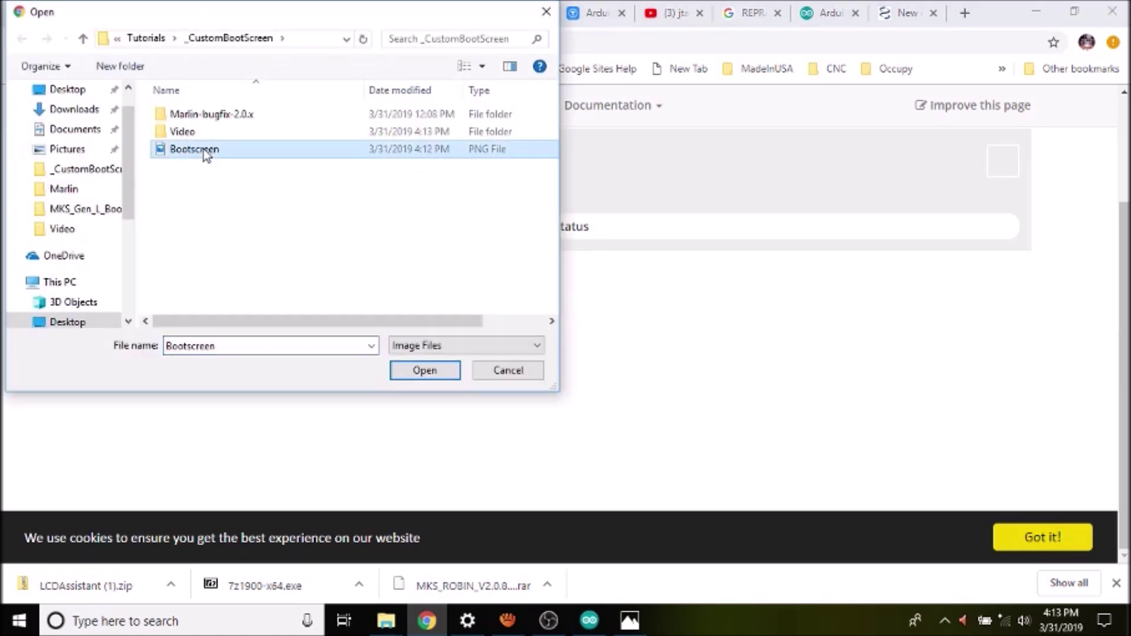
left_click(420, 372)
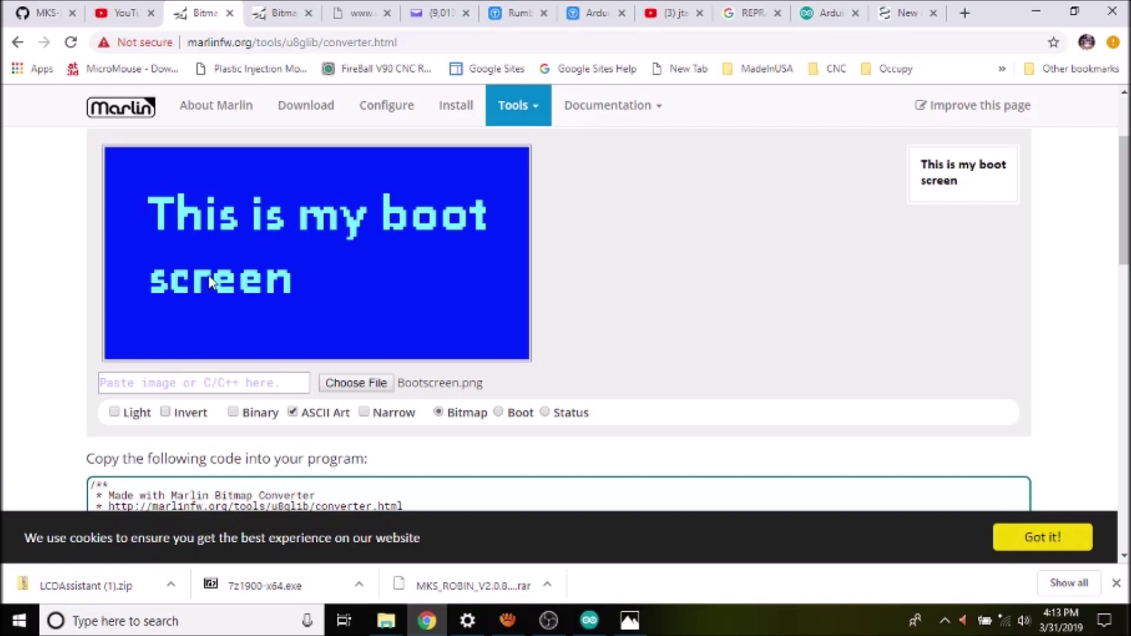
- Review the converted bitmap preview and select all of the generated C/C++ array code
scroll(654, 277, "down", 7)
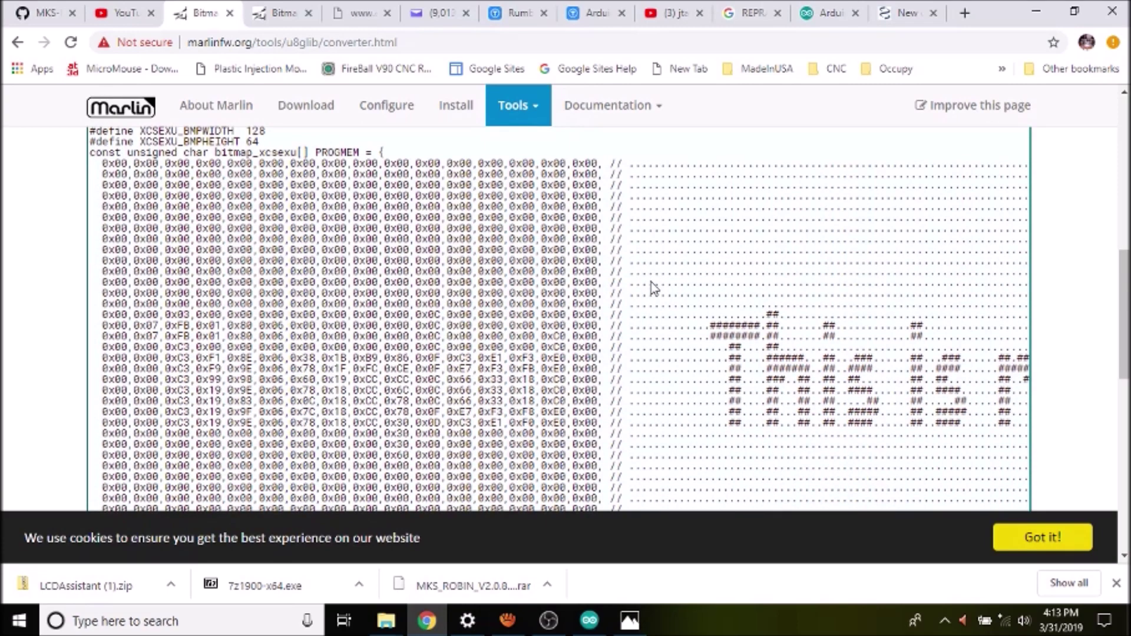
scroll(651, 282, "down", 3)
scroll(666, 299, "up", 10)
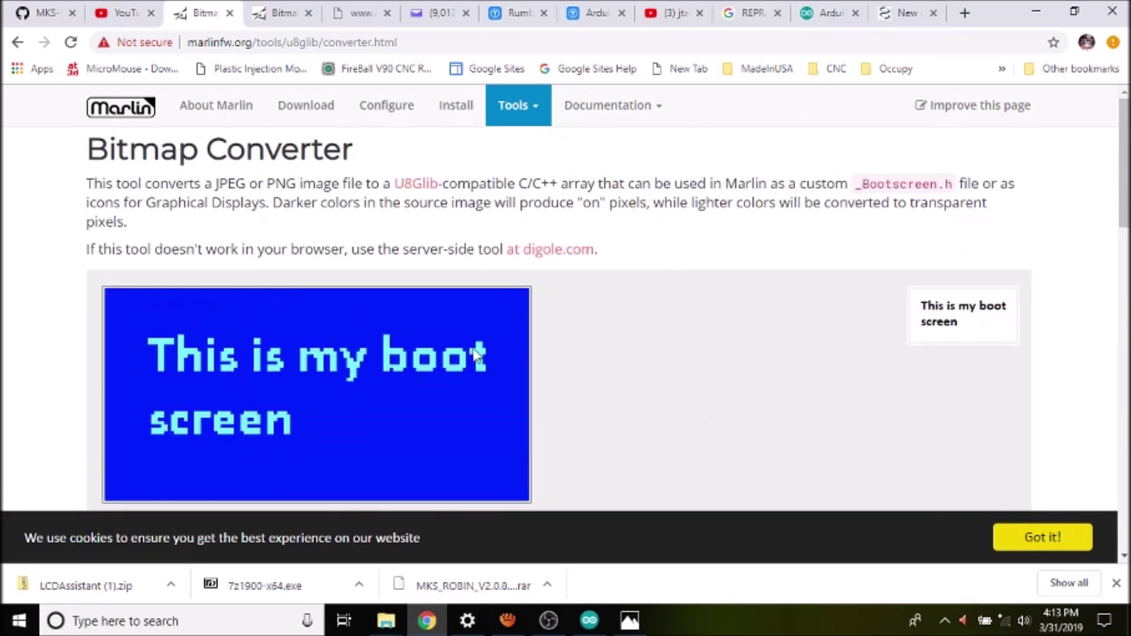
scroll(473, 336, "down", 3)
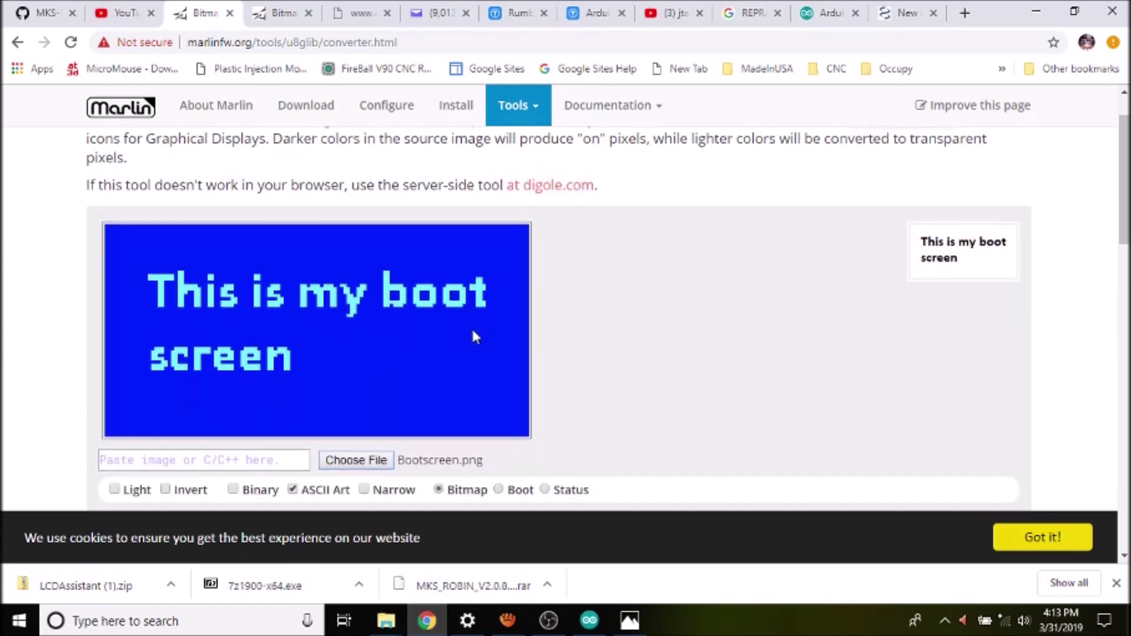
scroll(346, 345, "down", 5)
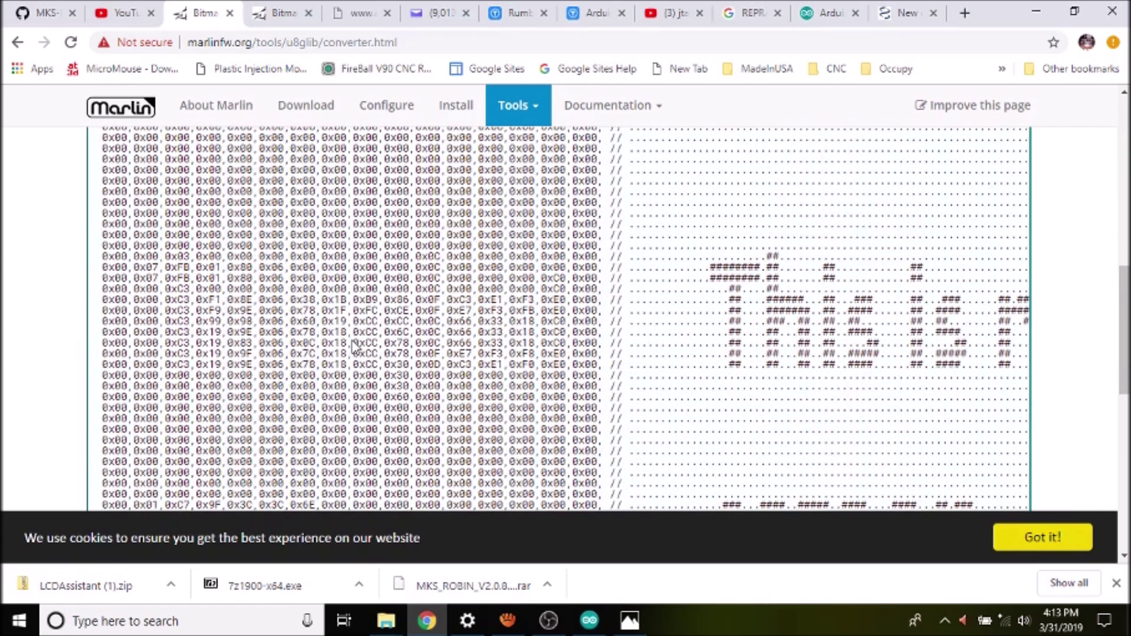
left_click(293, 245)
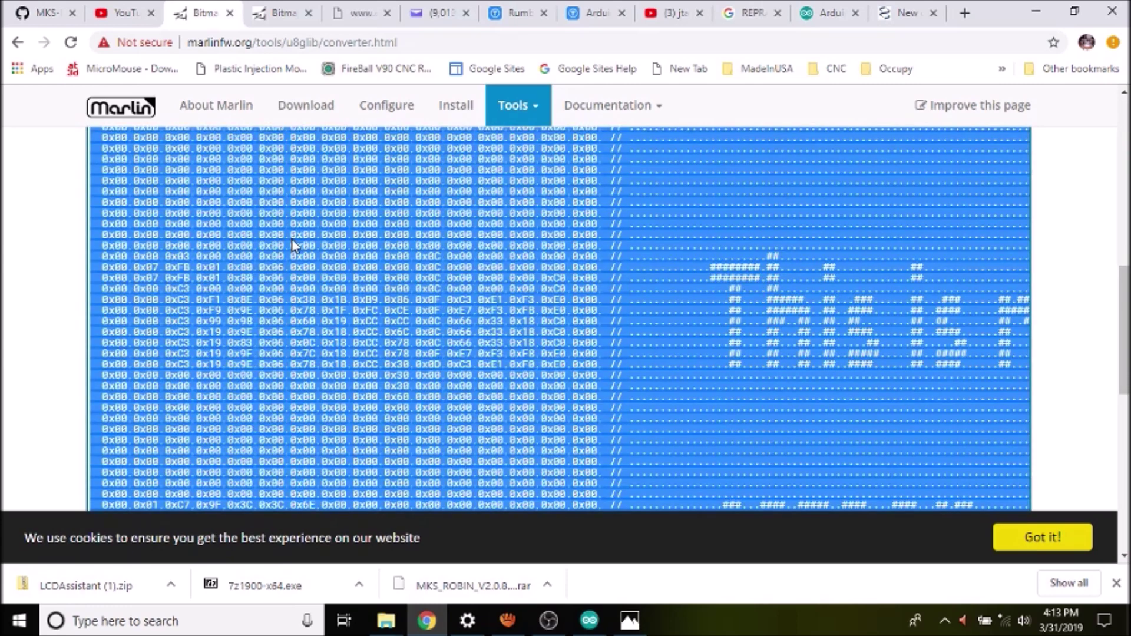
scroll(293, 245, "up", 5)
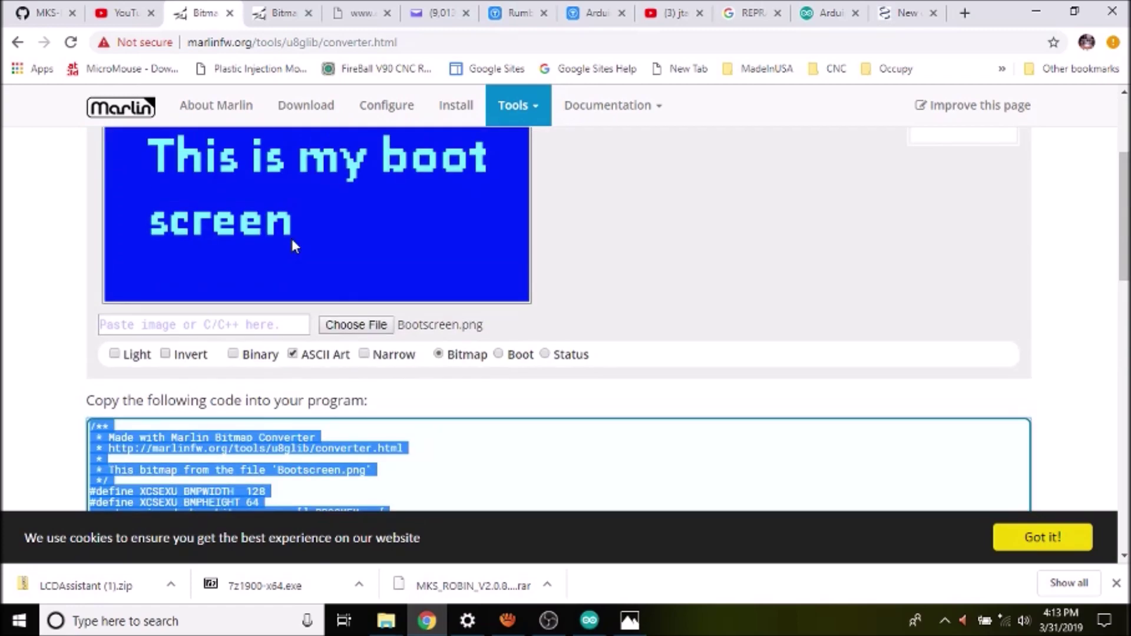
- Switch the converter output to binary format and copy the entire page contents, including the generated bitmap code
left_click(234, 357)
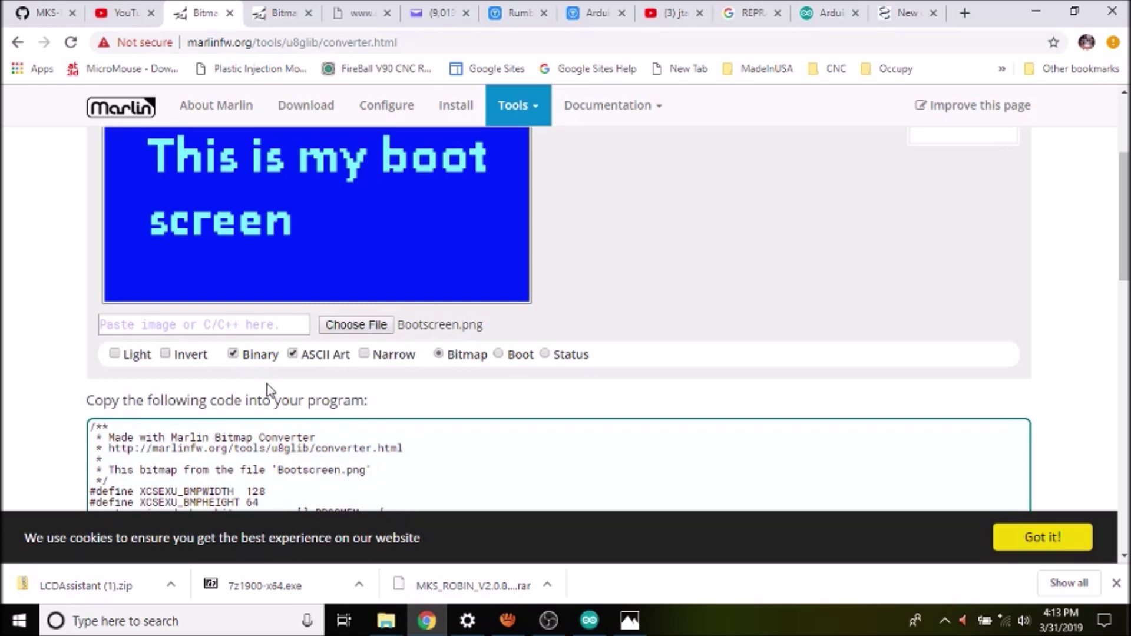
scroll(333, 443, "down", 8)
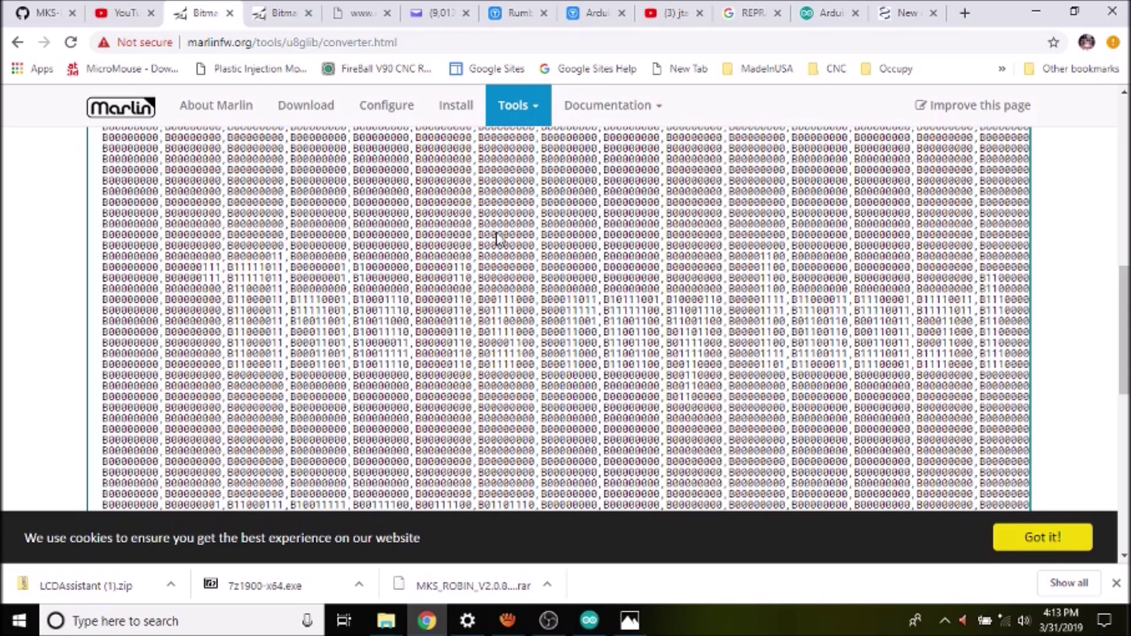
key("ctrl+a")
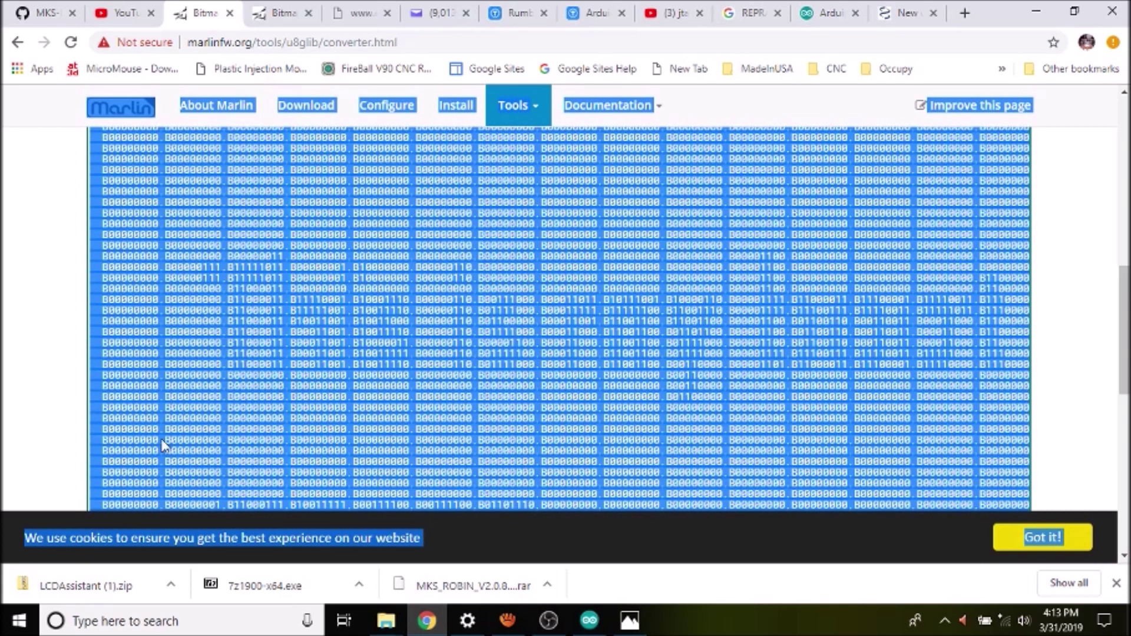
right_click(257, 297)
left_click(286, 309)
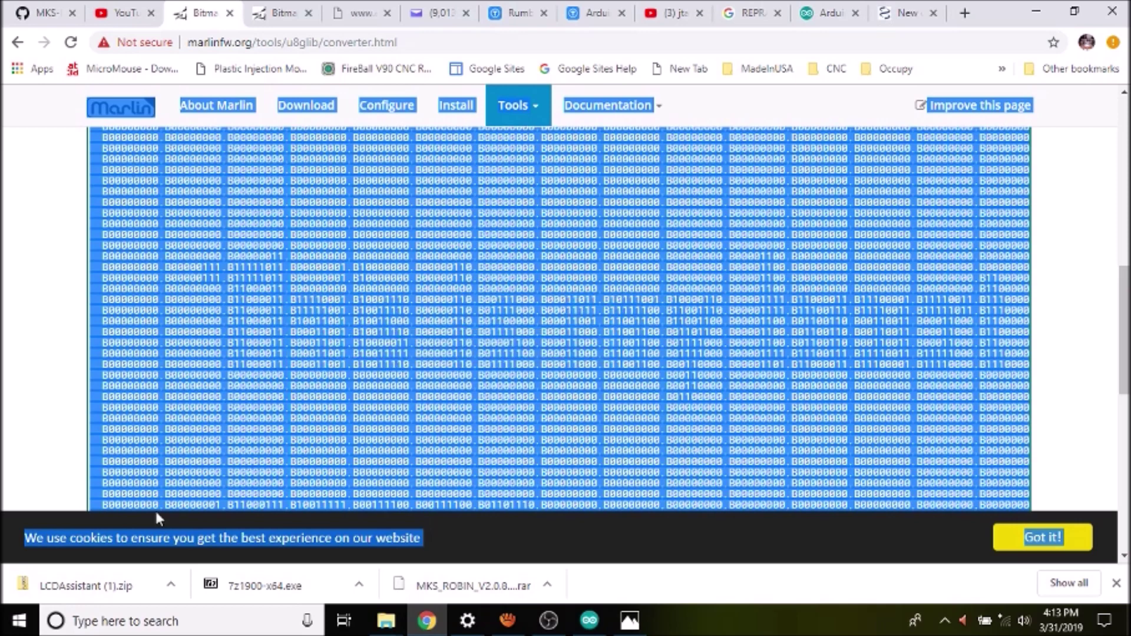
- Open Notepad and paste the copied converter page text into a new blank document
left_click(132, 624)
type("notepad")
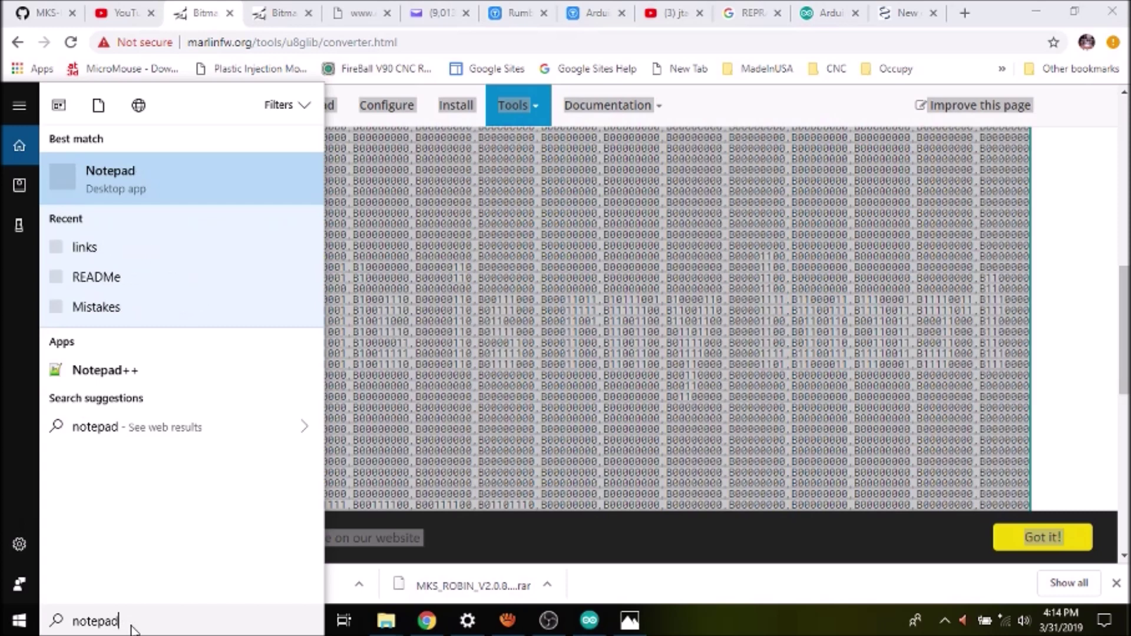
key("Return")
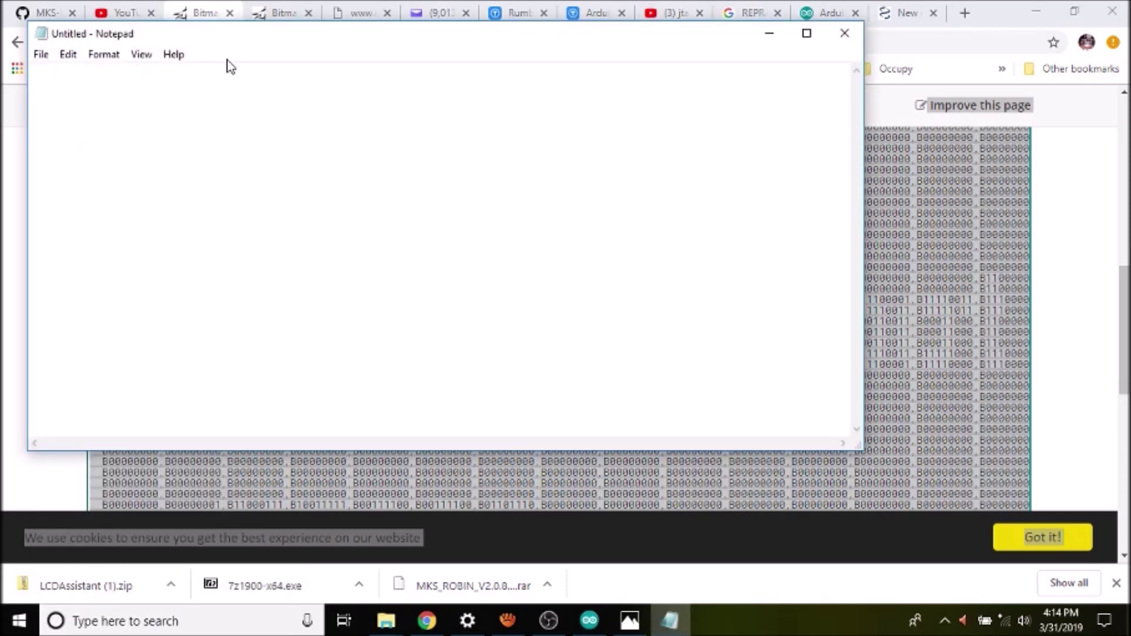
key("ctrl+v")
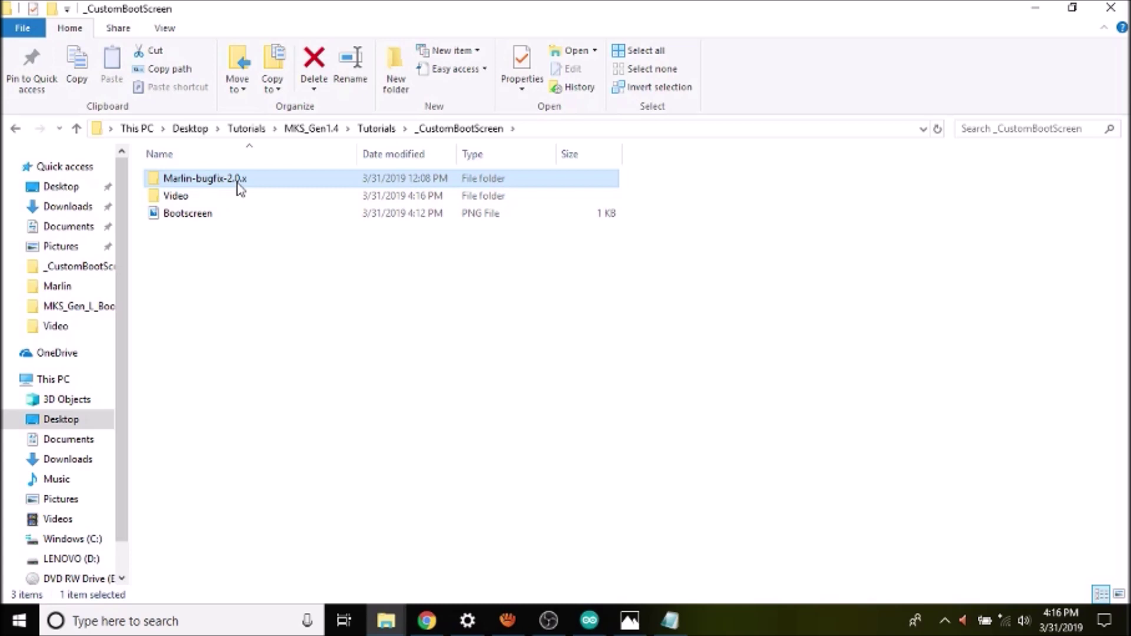
- In File Explorer, browse from _CustomBootScreen to Marlin-bugfix-2.0.x > Marlin > src > config > examples
mouse_move(239, 187)
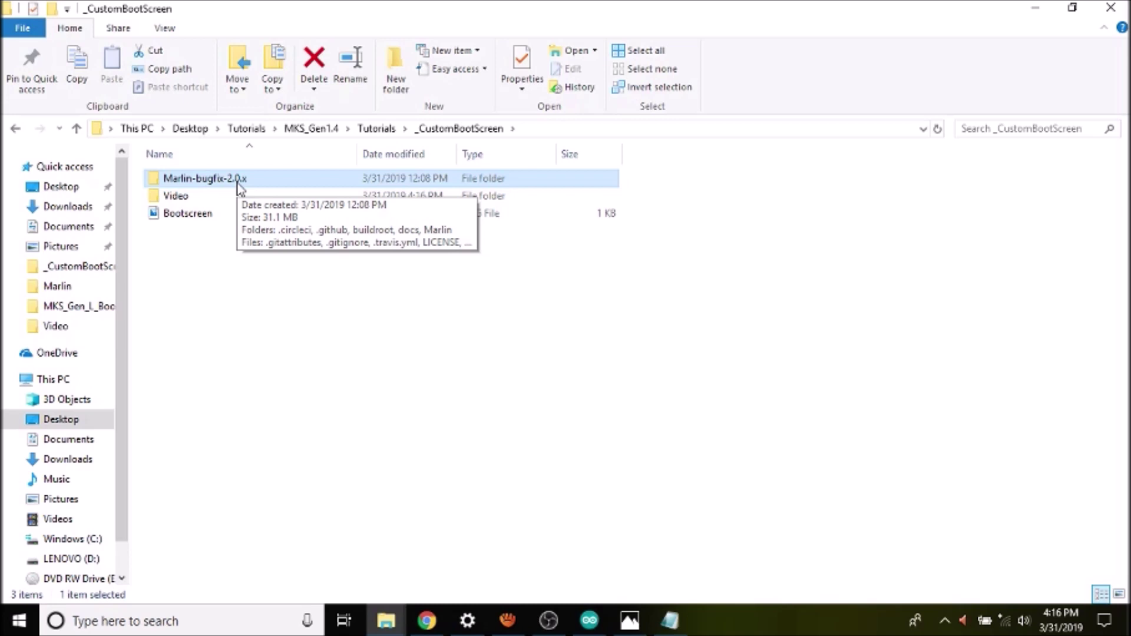
double_click(237, 181)
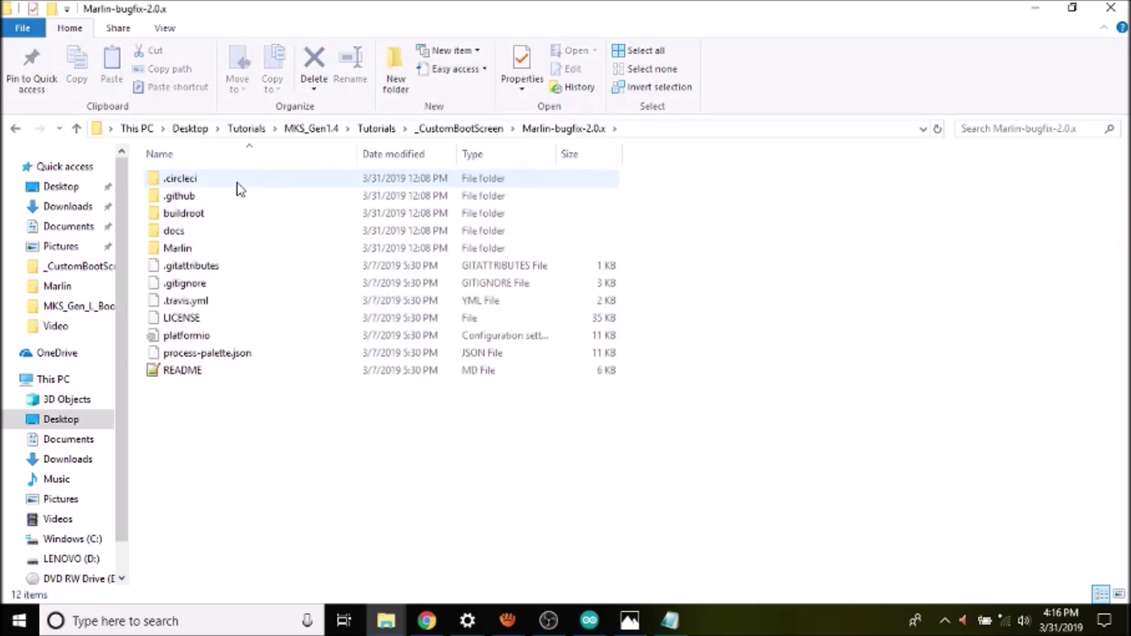
double_click(180, 248)
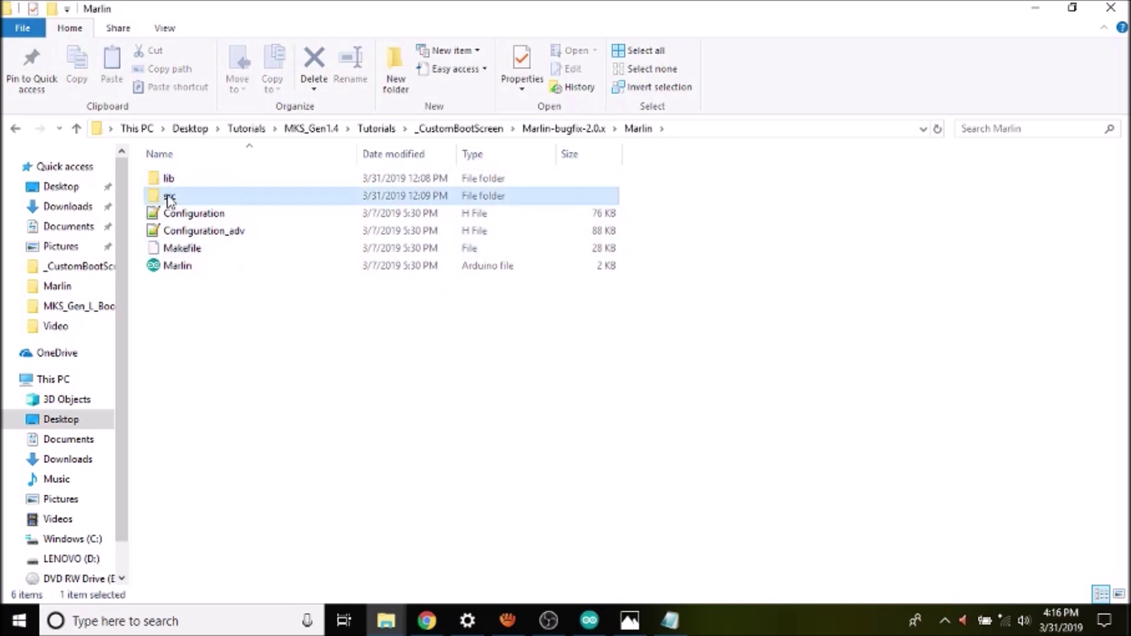
double_click(169, 197)
left_click(160, 181)
double_click(161, 181)
double_click(181, 196)
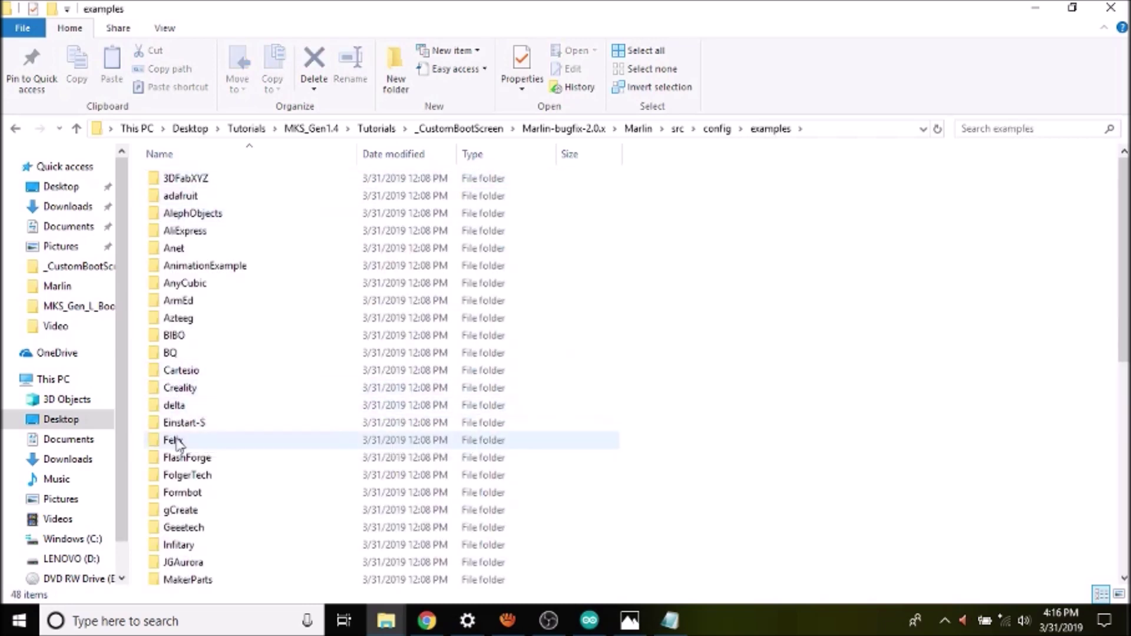
- Copy the _Bootscreen header file from the example folder gCreate > gMax1.5+
double_click(183, 511)
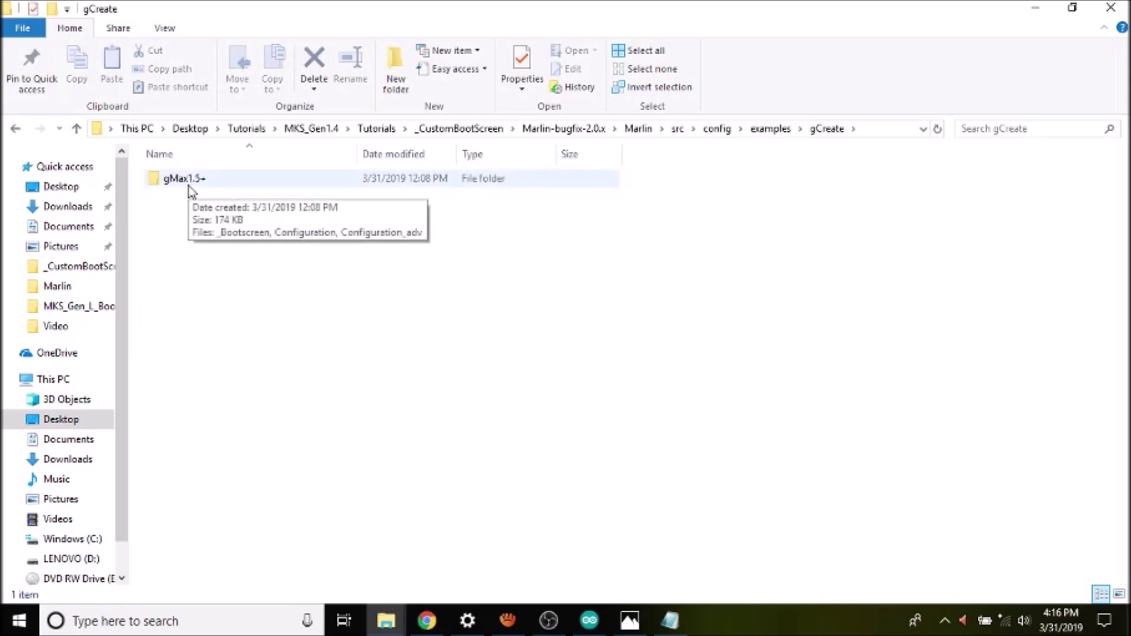
double_click(189, 188)
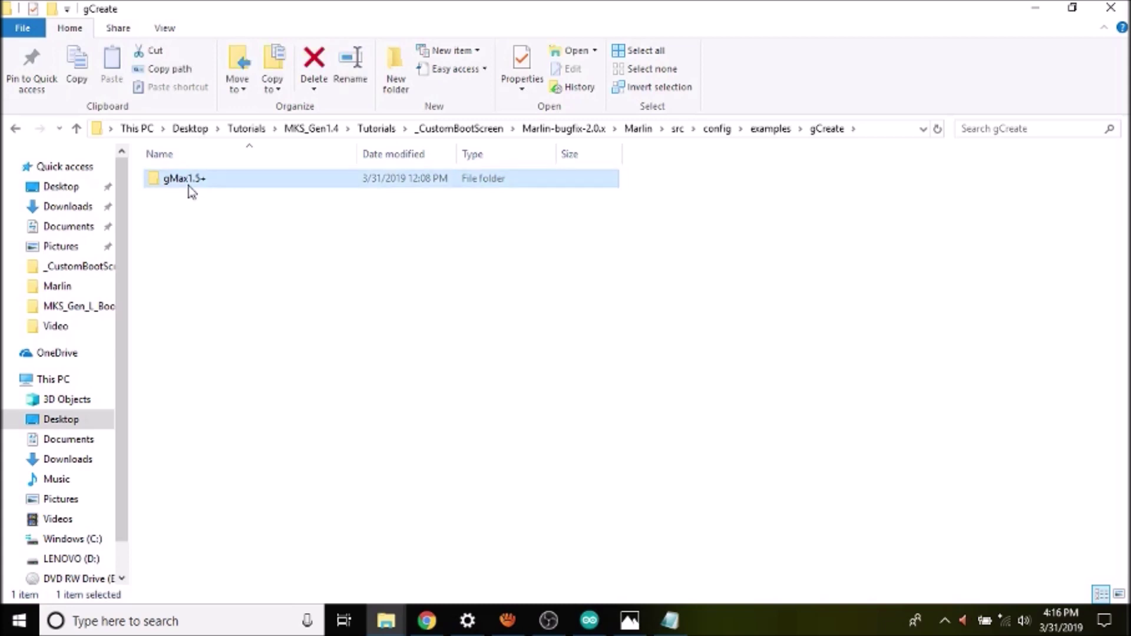
right_click(194, 183)
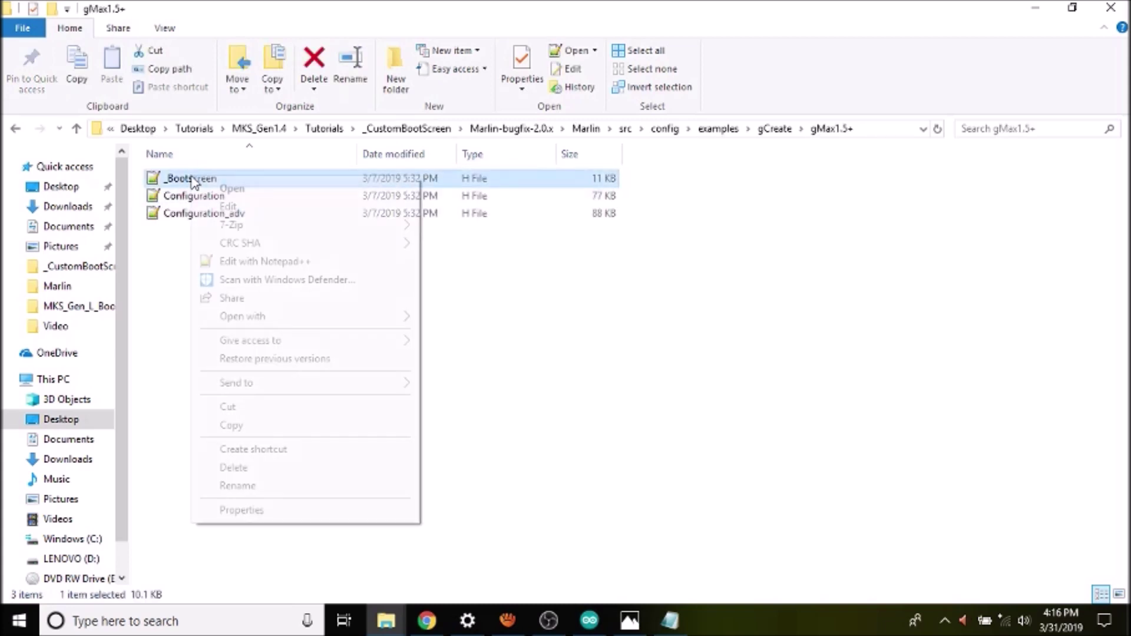
left_click(235, 424)
- Return to the Marlin folder that holds the Configuration files and paste the _Bootscreen file there
left_click(77, 131)
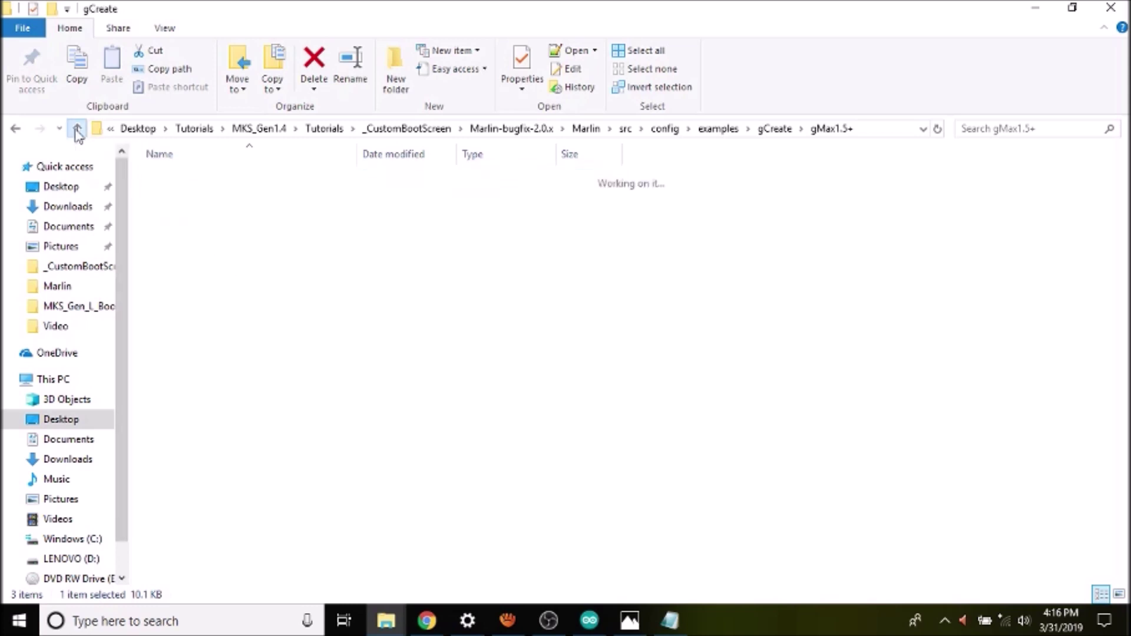
left_click(77, 131)
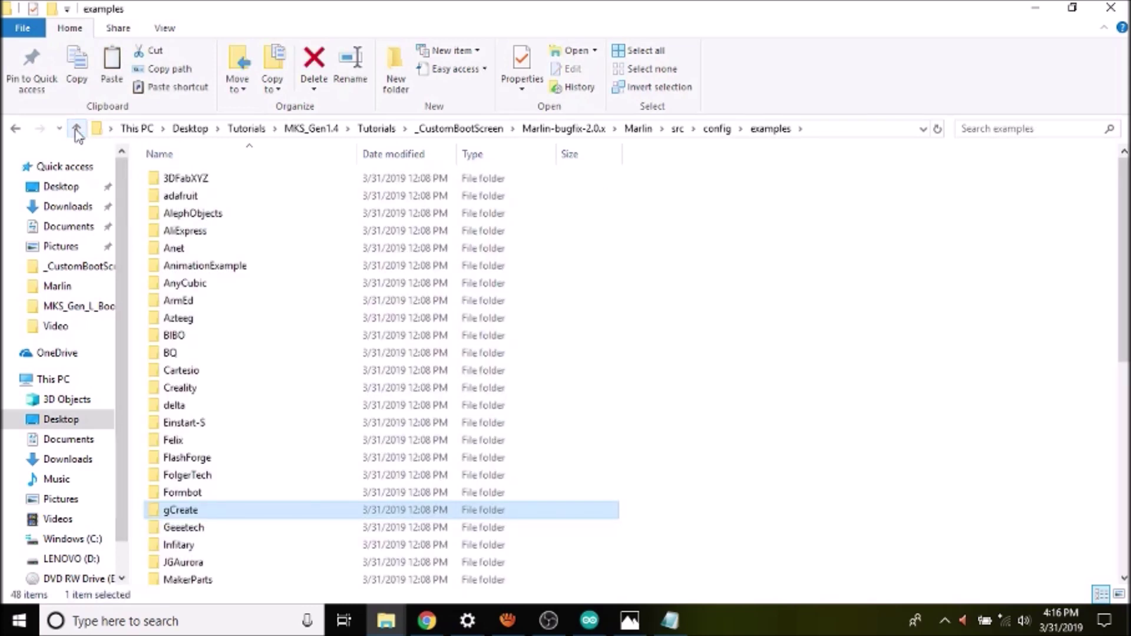
left_click(77, 131)
left_click(77, 130)
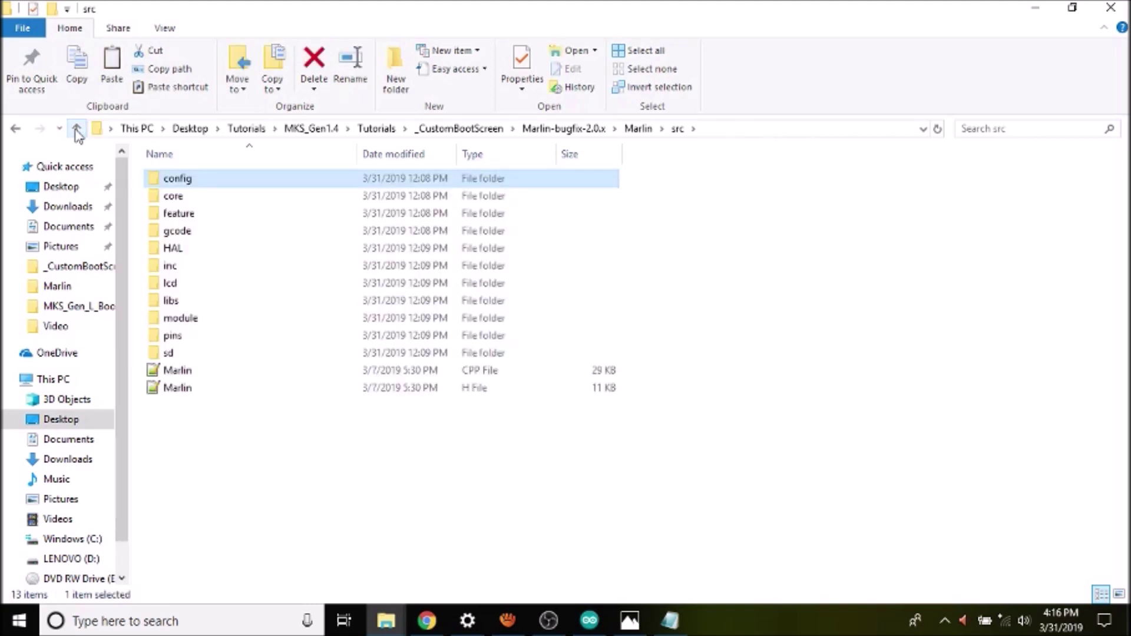
left_click(77, 130)
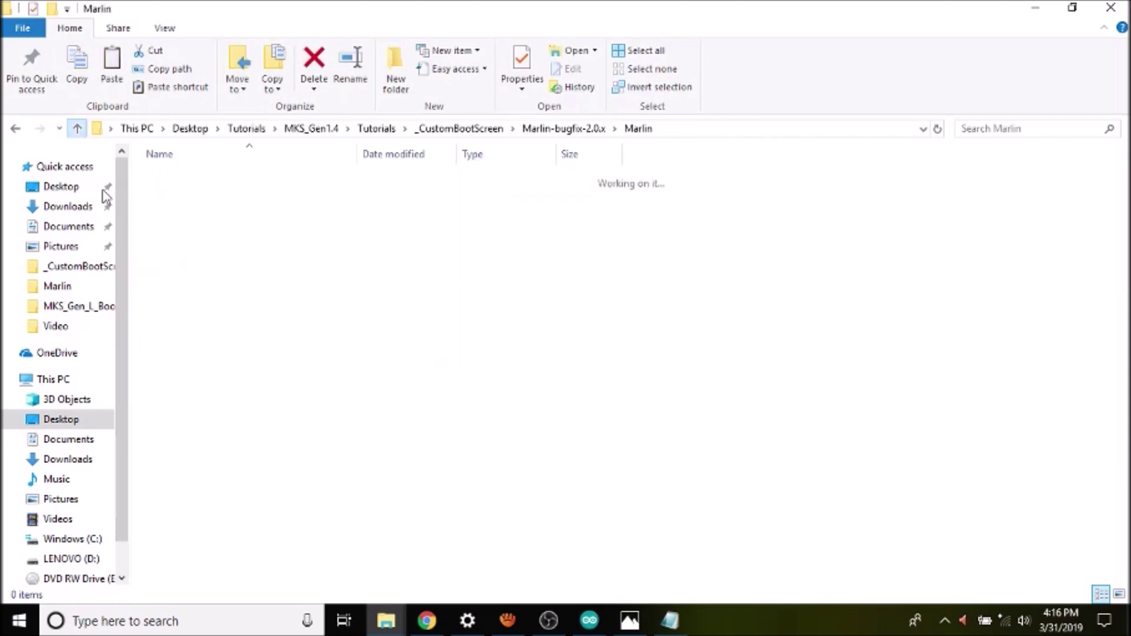
right_click(189, 337)
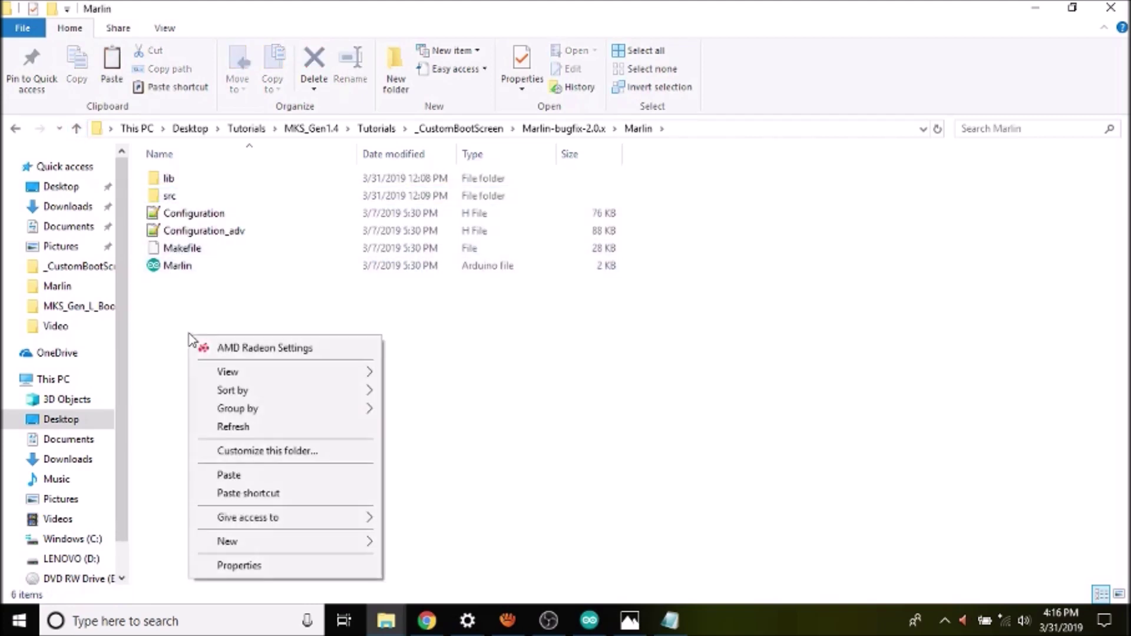
left_click(246, 481)
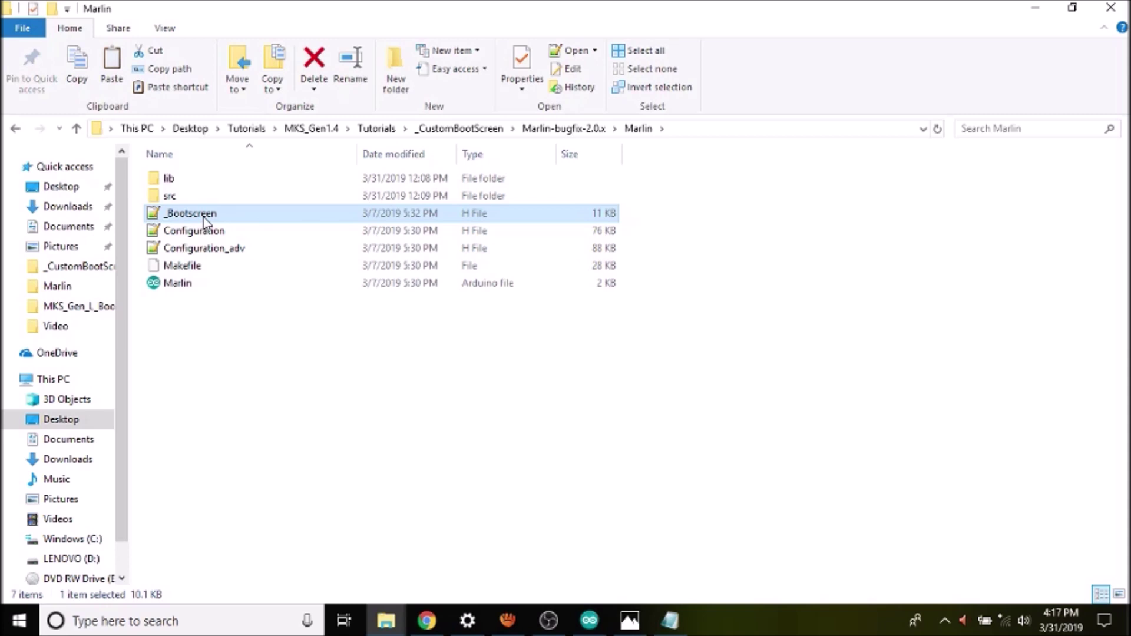
- Open the pasted _Bootscreen.h in Notepad++ and set CUSTOM_BOOTSCREEN_BMPWIDTH to 128
double_click(204, 218)
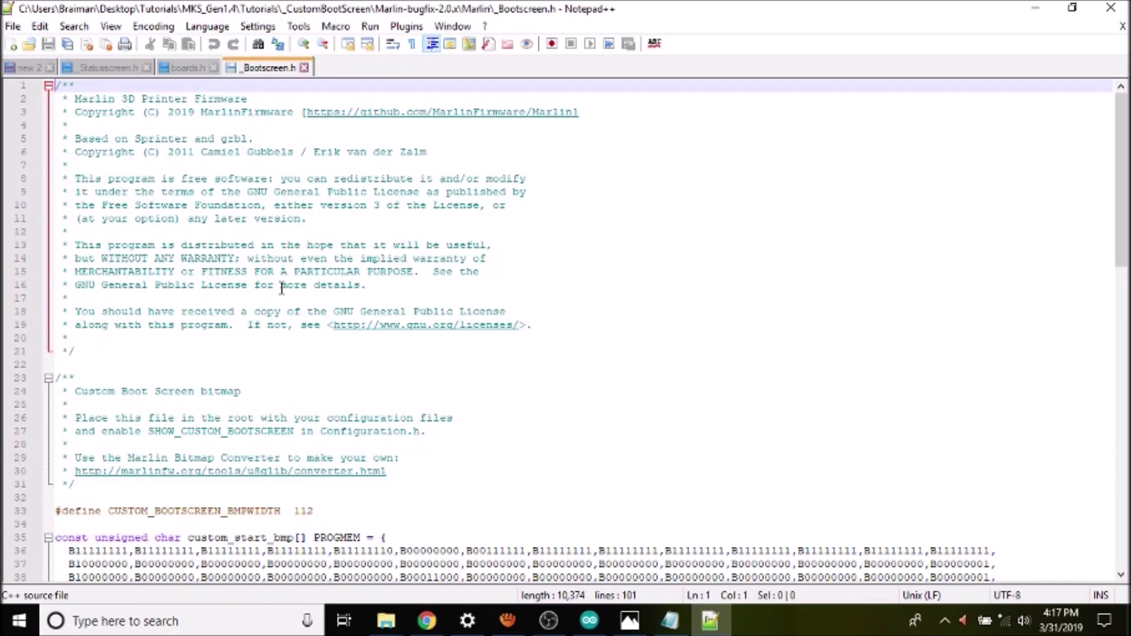
key("Down")
key("Down")
key("Down")
key("Down")
key("Down")
key("Down")
key("Down")
key("Down")
key("Down")
key("Down")
key("Down")
key("Down")
key("Down")
key("Down")
key("Down")
key("Down")
key("Down")
key("Down")
key("Down")
key("Down")
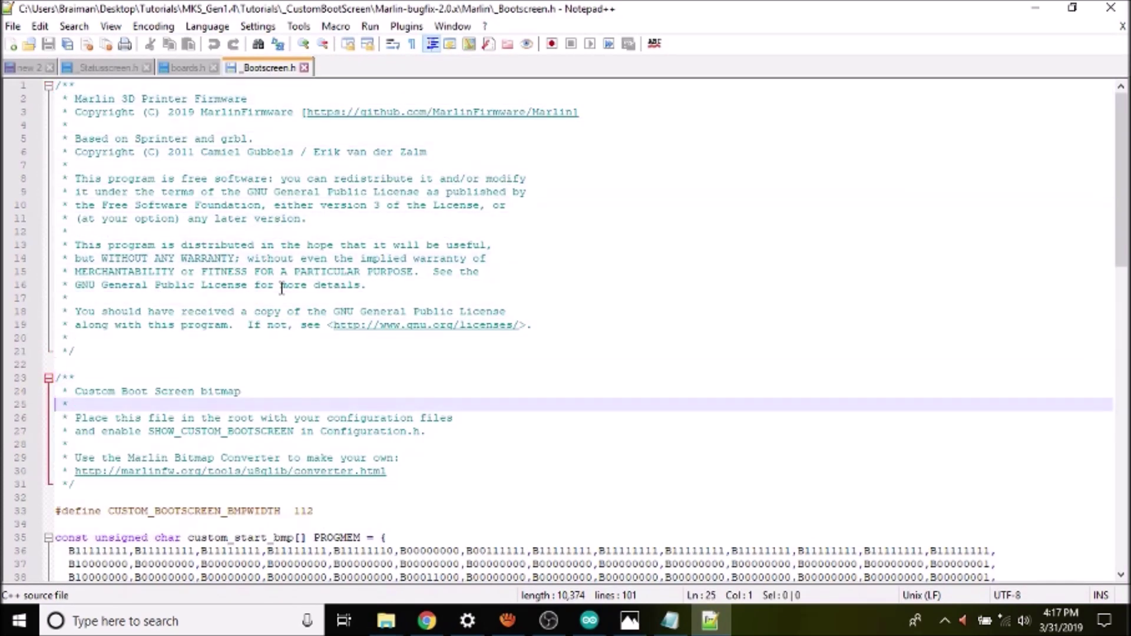
key("Down")
key("Down")
key("Down")
key("Down")
key("Down")
key("Down")
key("Down")
key("Down")
key("Down")
key("Down")
key("Down")
key("Down")
key("Down")
key("Down")
key("Down")
key("Down")
key("Down")
key("Down")
key("Down")
key("Down")
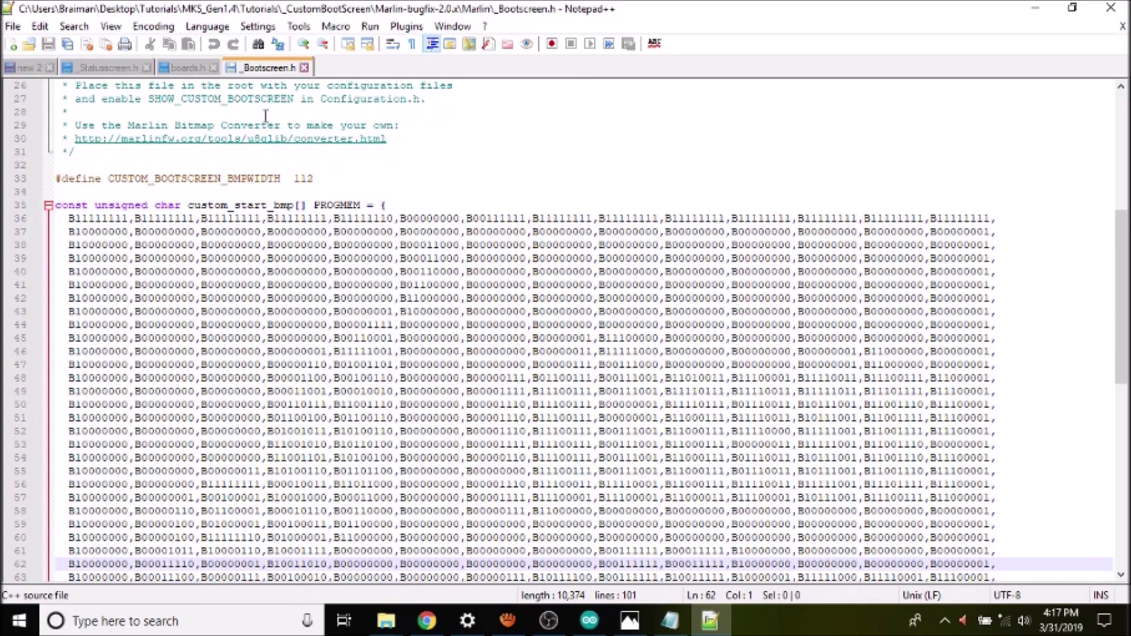
left_click_drag(315, 179, 293, 178)
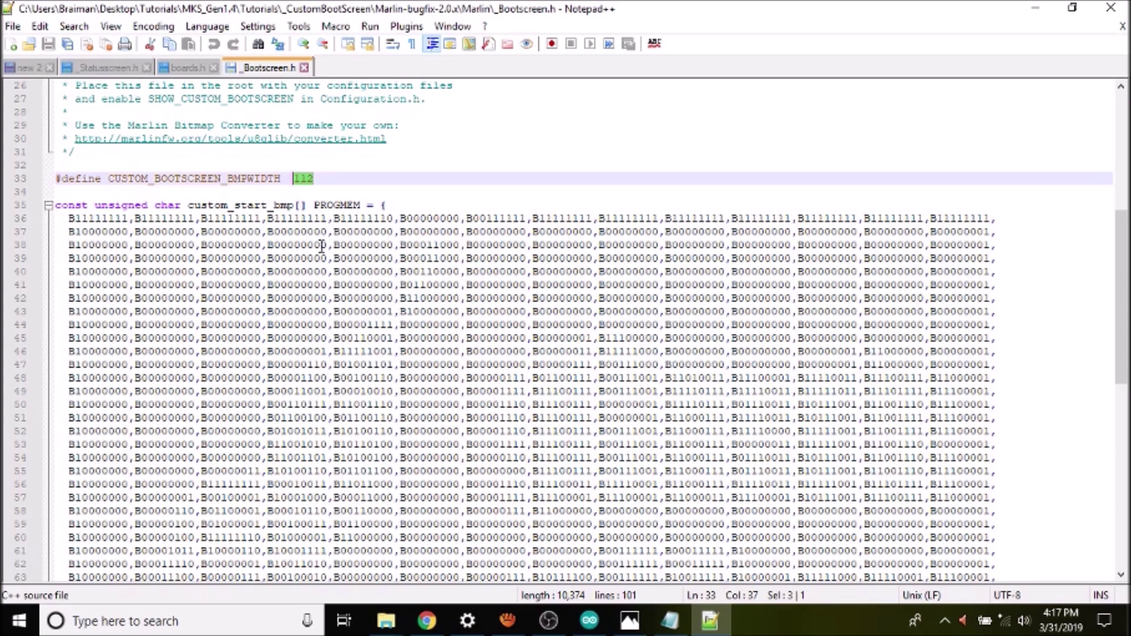
type("128")
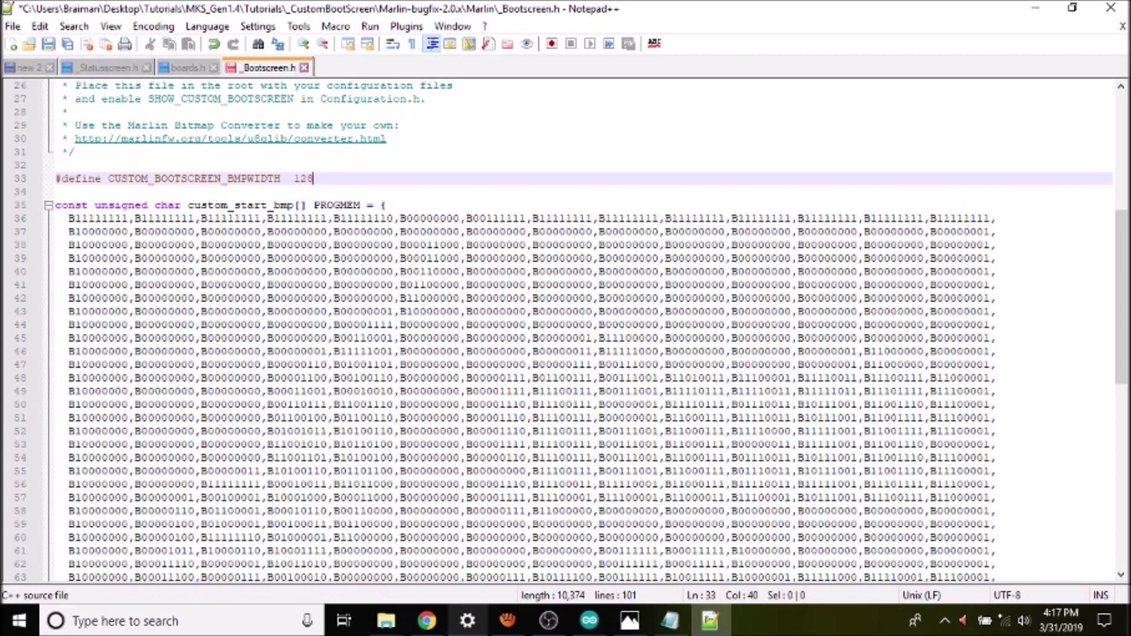
- Switch to the maximized Notepad document and select every binary data row between the bitmap array's braces
left_click(673, 620)
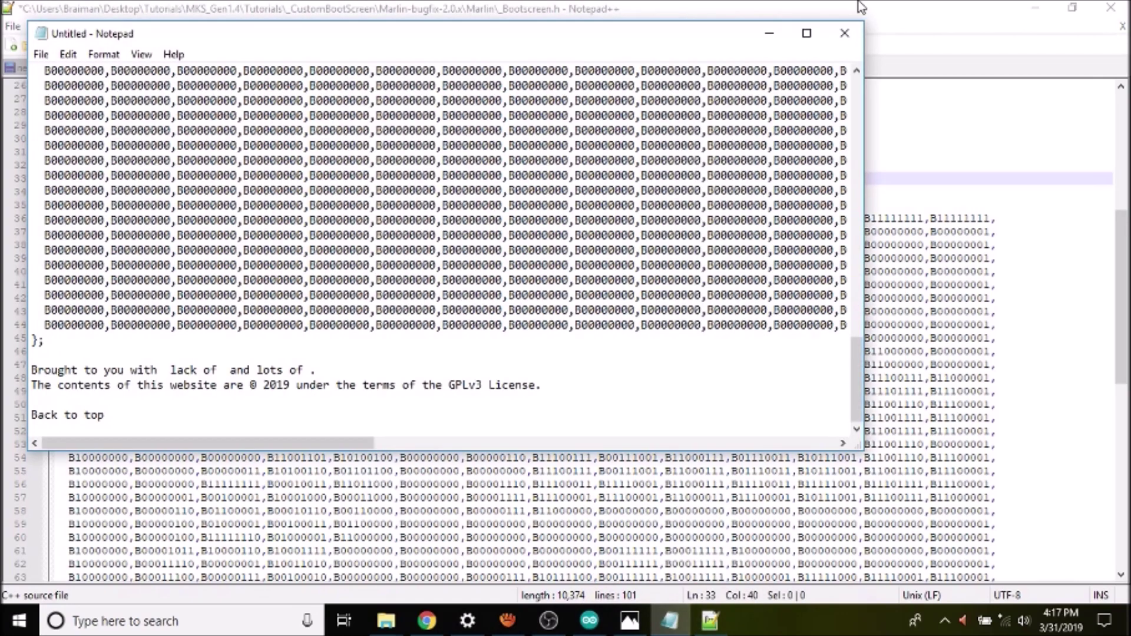
left_click(808, 33)
key("ctrl+Home")
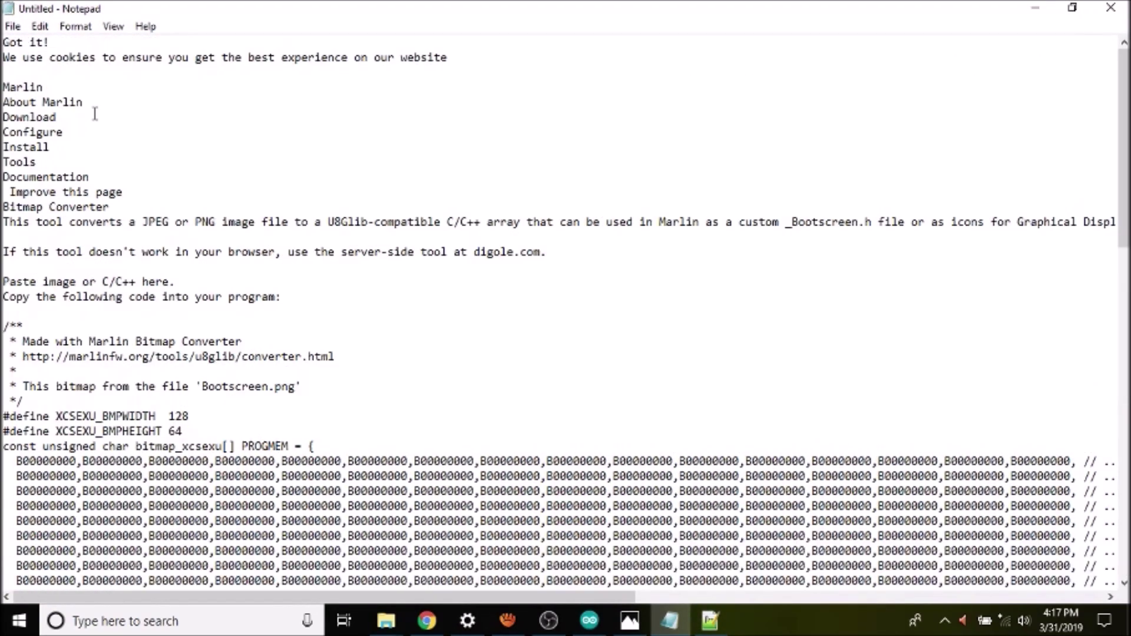
left_click(15, 455)
key("shift+Down")
key("shift+Down")
key("shift+Down")
key("shift+Down")
key("shift+Down")
key("shift+Down")
key("shift+Down")
key("shift+Down")
key("shift+Down")
key("shift+Down")
key("shift+Down")
key("shift+Down")
key("shift+Down")
key("shift+Down")
key("shift+Down")
key("shift+Down")
key("shift+Down")
key("shift+Down")
key("shift+Down")
key("shift+Down")
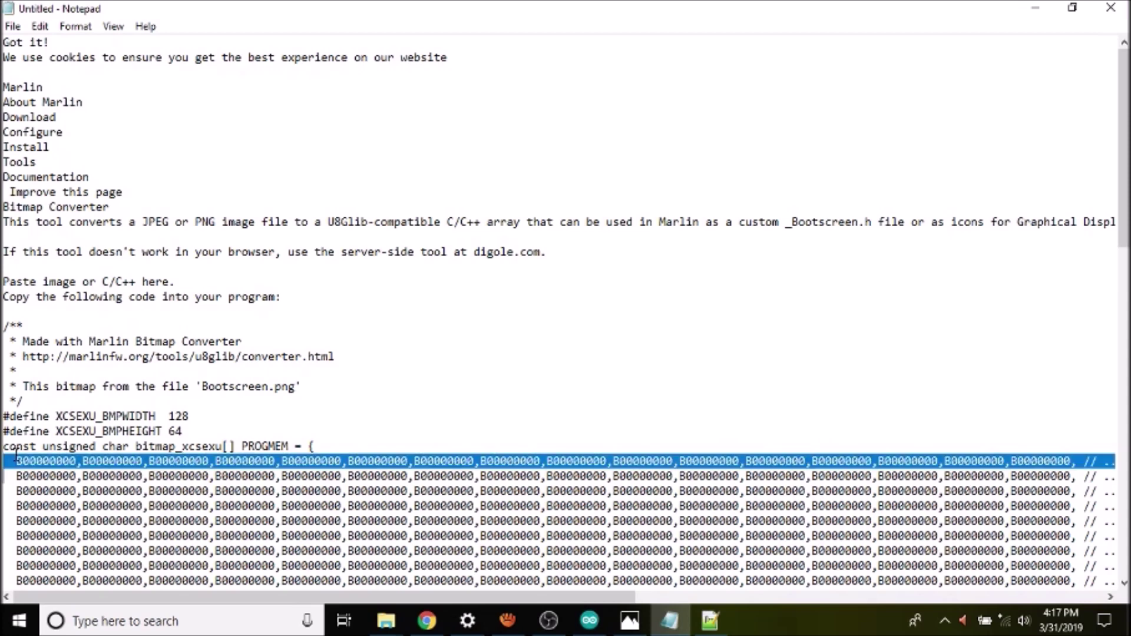
key("shift+Down")
key("shift+Down")
key("shift+Down")
key("shift+Down")
key("shift+Down")
key("shift+Down")
key("shift+Down")
key("shift+Down")
key("shift+Down")
key("shift+Down")
key("shift+Down")
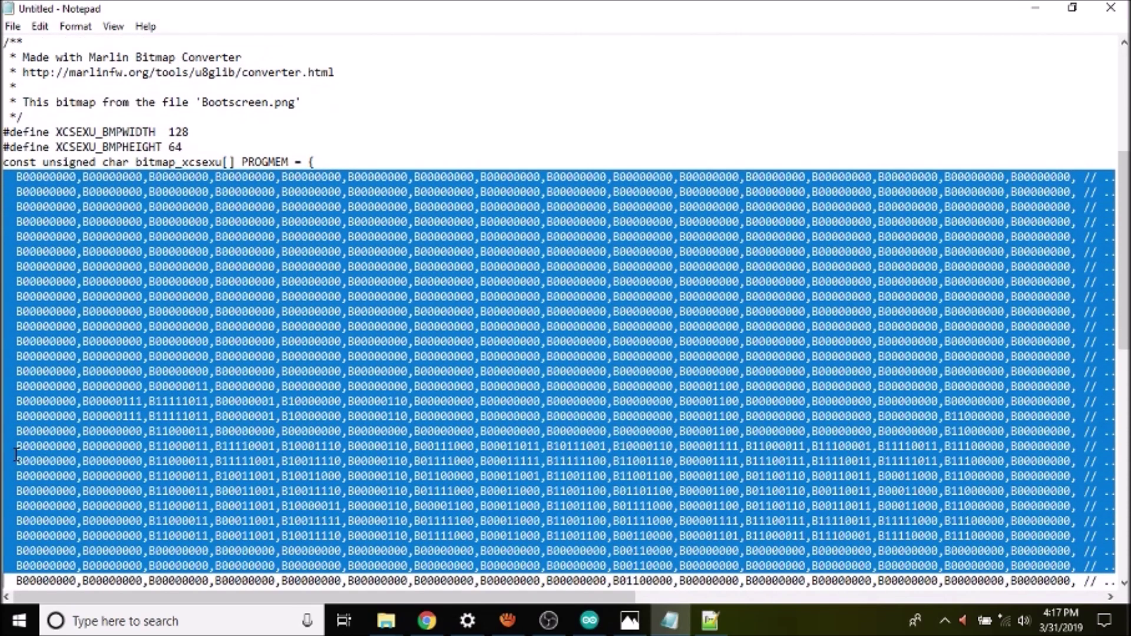
key("shift+Down")
key("shift+Down")
key("shift+Down")
key("shift+Down")
key("shift+Down")
key("shift+Down")
key("shift+Down")
key("shift+Down")
key("shift+Down")
key("shift+Down")
key("shift+Down")
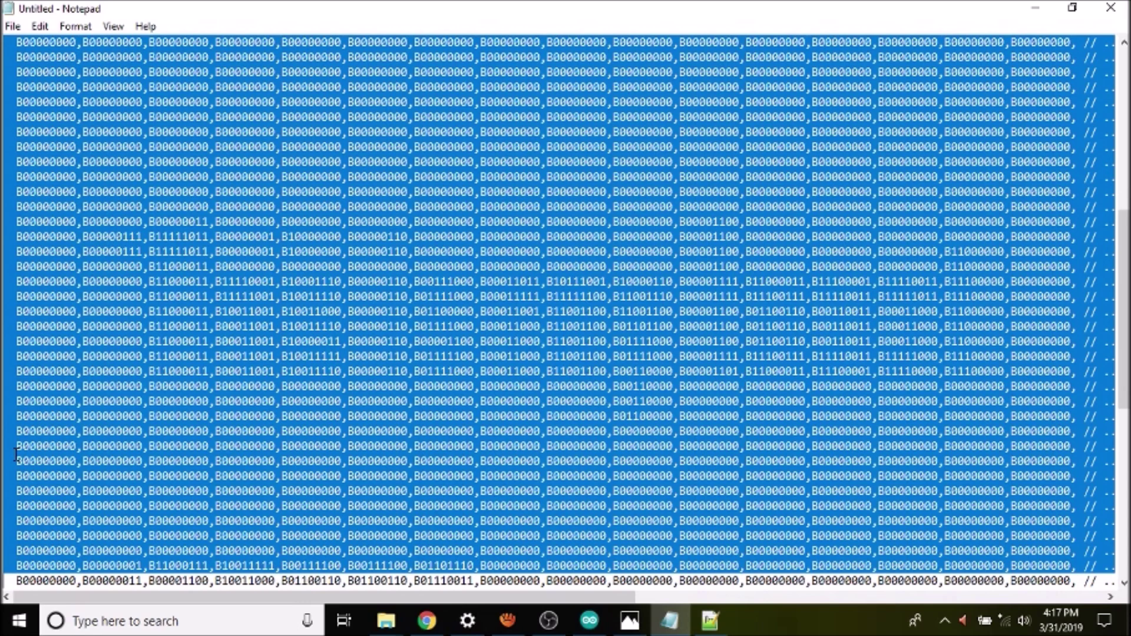
key("shift+Down")
key("shift+Down")
key("shift+Down")
key("shift+Down")
key("shift+Down")
key("shift+Down")
key("shift+Down")
key("shift+Down")
key("shift+Down")
key("shift+Down")
key("shift+Down")
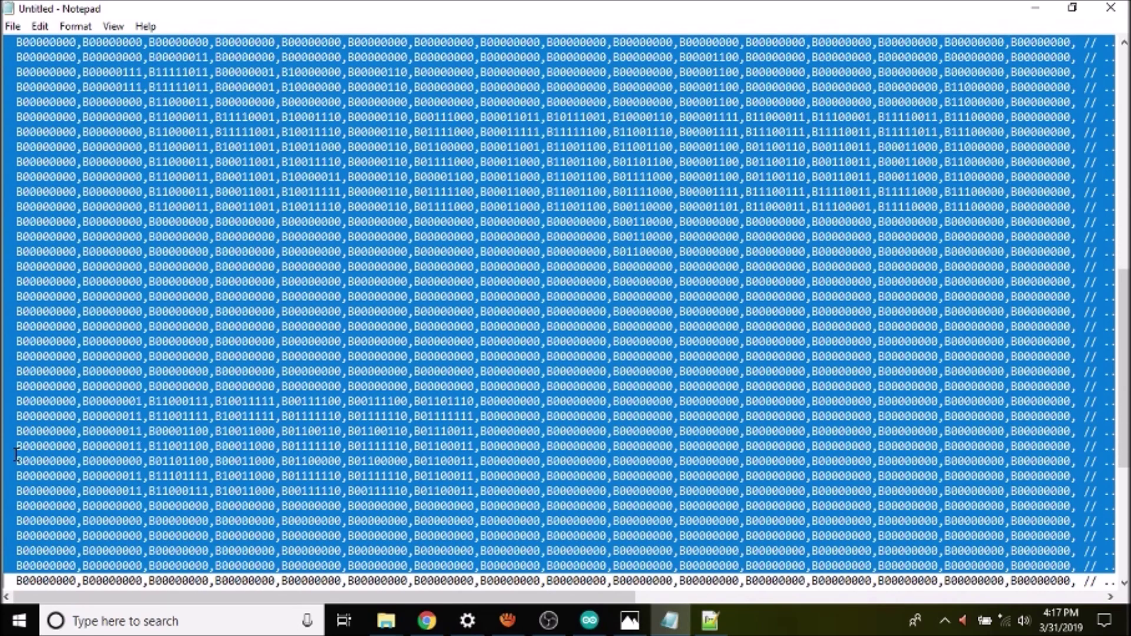
key("shift+Down")
key("shift+Down")
key("shift+Down")
key("shift+Down")
key("shift+Down")
key("shift+Down")
key("shift+Down")
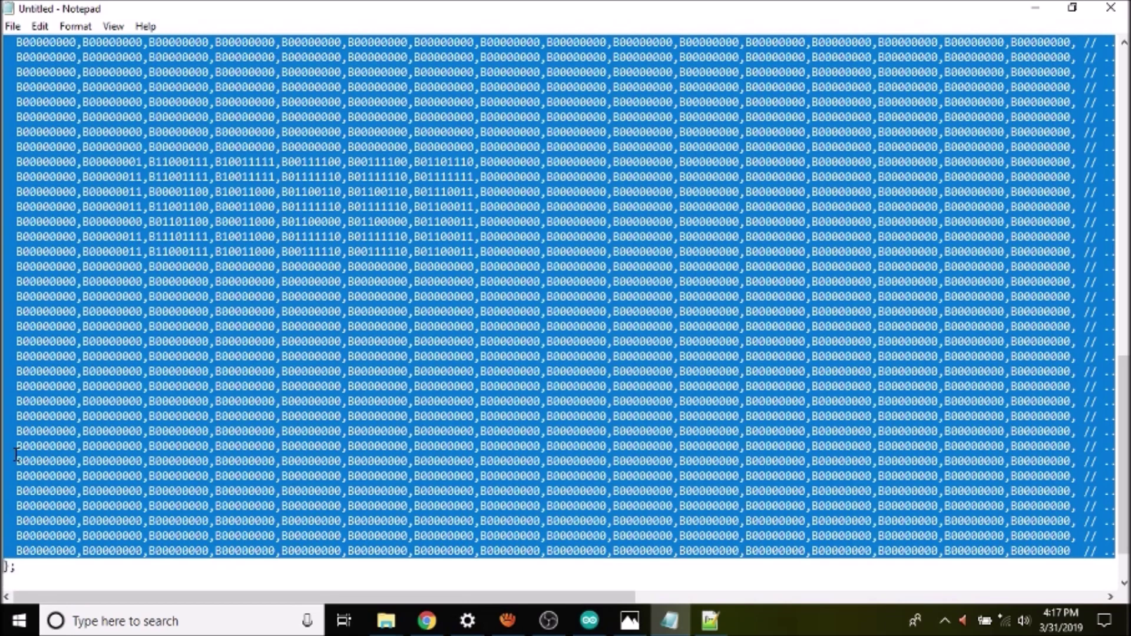
- Replace all the binary data rows of the custom_start_bmp array in _Bootscreen.h with the rows copied from Notepad
left_click(709, 619)
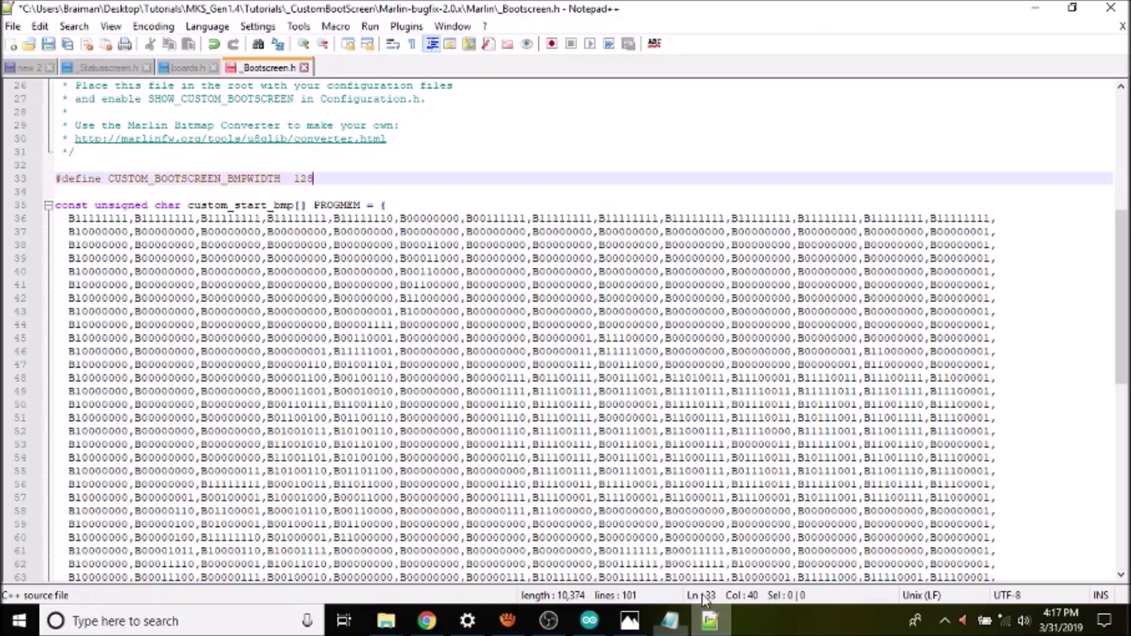
left_click(61, 218)
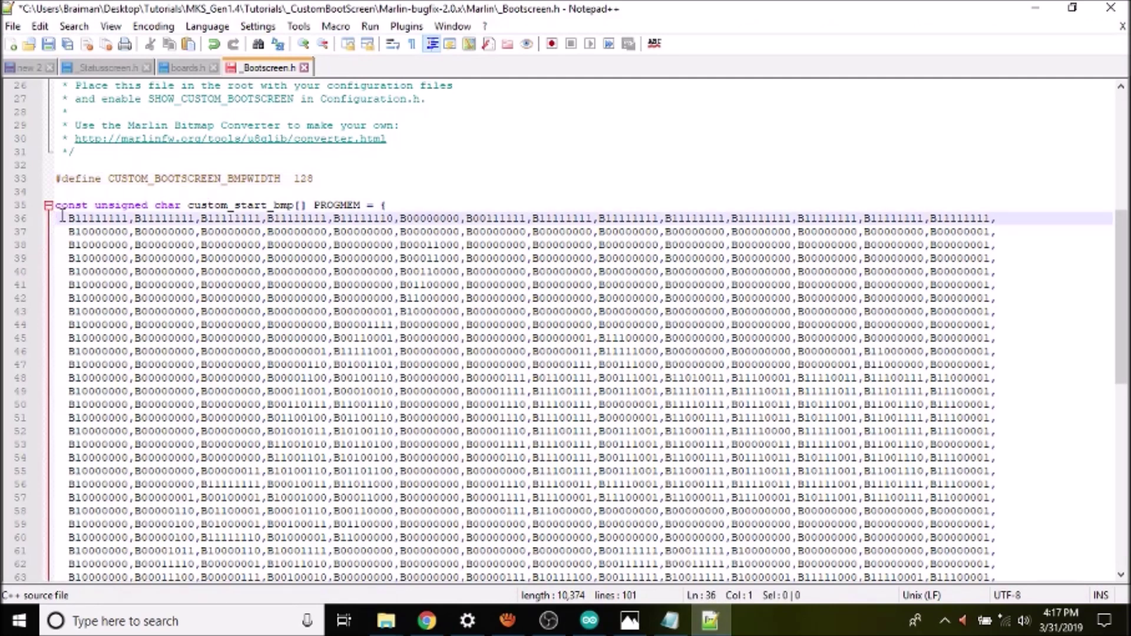
key("shift+Down")
key("shift+Down")
key("shift+Down")
key("shift+Down")
key("shift+Down")
key("shift+Down")
key("shift+Down")
key("shift+Down")
key("shift+Down")
key("shift+Down")
key("shift+Down")
key("shift+Down")
key("shift+Down")
key("shift+Down")
key("shift+Down")
key("shift+Down")
key("shift+Down")
key("shift+Down")
key("shift+Down")
key("shift+Down")
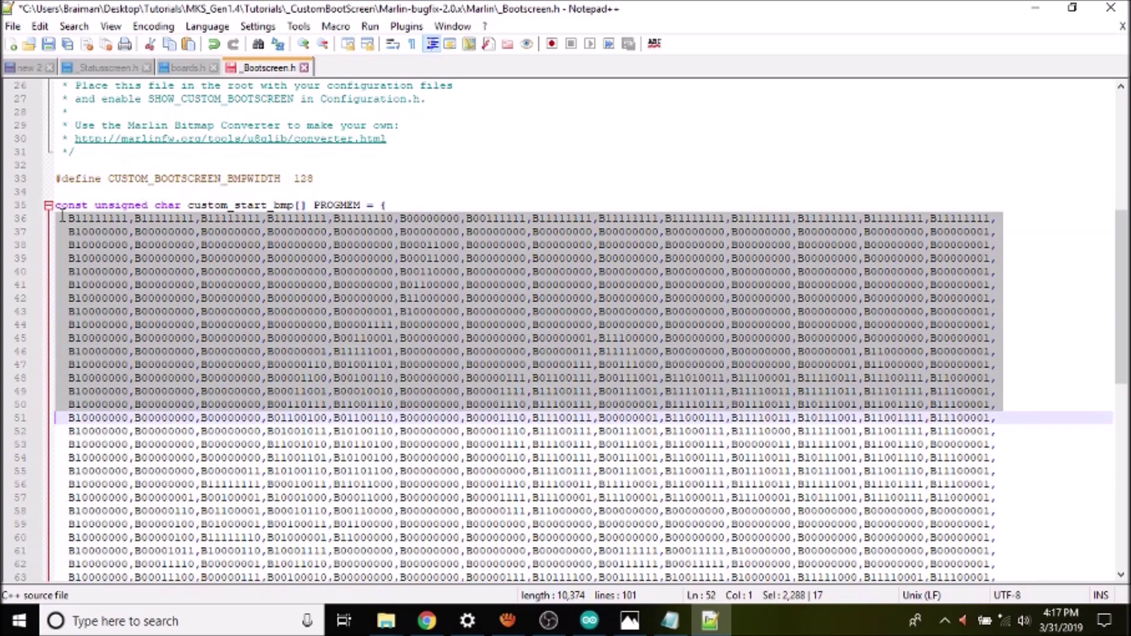
key("shift+Down")
key("shift+Down")
key("shift+Down")
key("shift+Down")
key("shift+Down")
key("shift+Down")
key("shift+Down")
key("shift+Down")
key("shift+Down")
key("shift+Down")
key("shift+Down")
key("shift+Down")
key("shift+Down")
key("shift+Down")
key("shift+Down")
key("shift+Down")
key("shift+Down")
key("shift+Down")
key("shift+Down")
key("shift+Down")
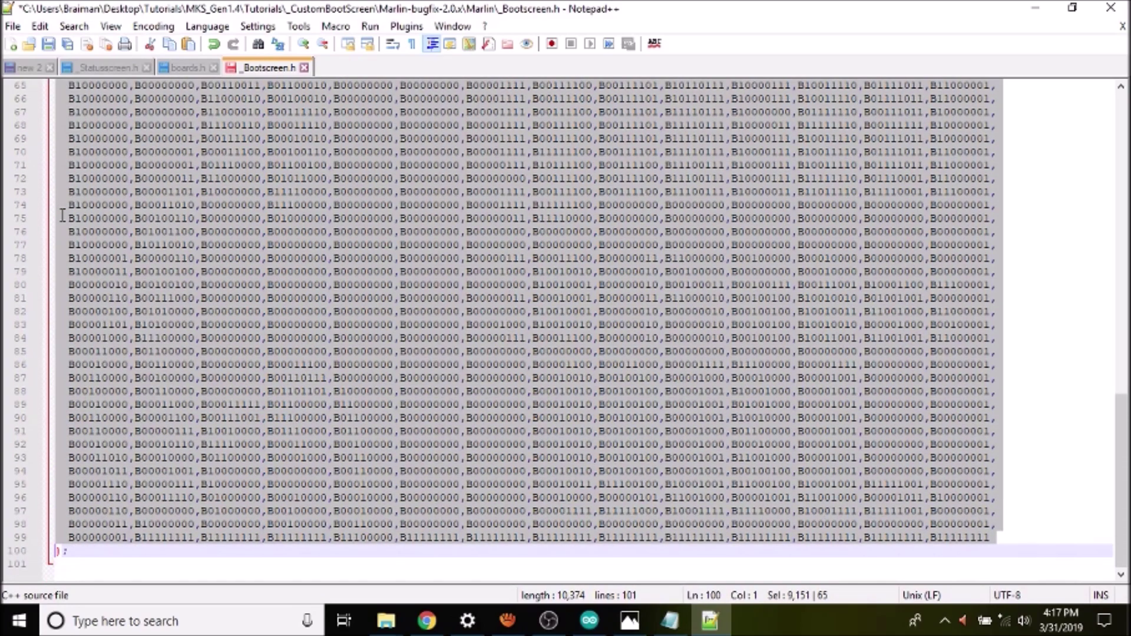
key("ctrl+v")
- Save _Bootscreen.h, close Notepad++, and close the untitled Notepad document without saving it
scroll(249, 247, "up", 20)
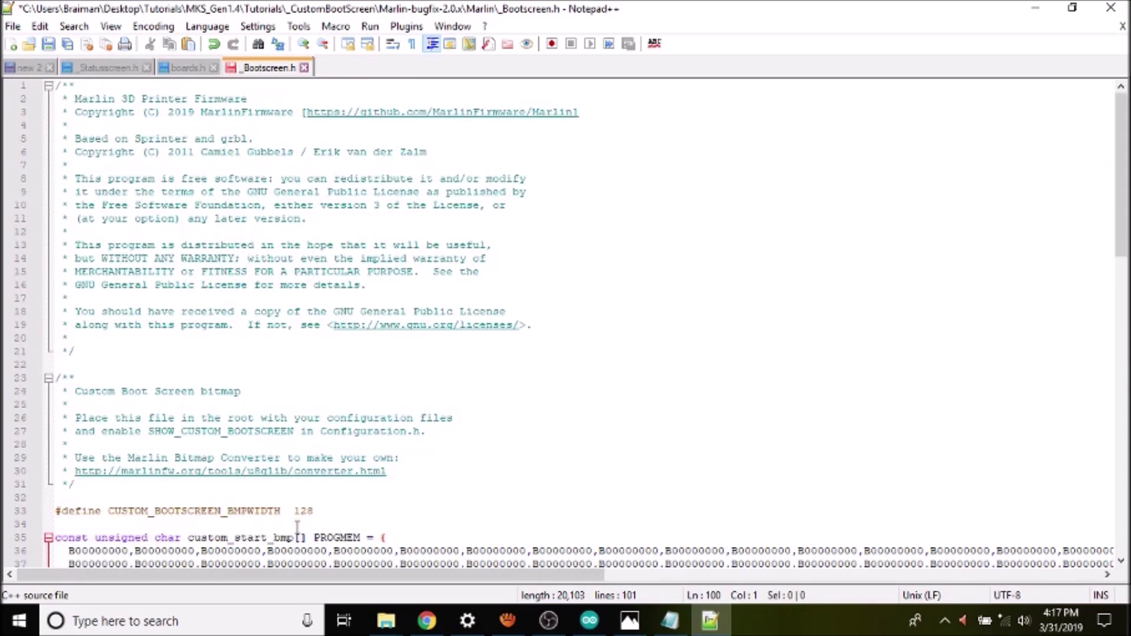
key("ctrl+s")
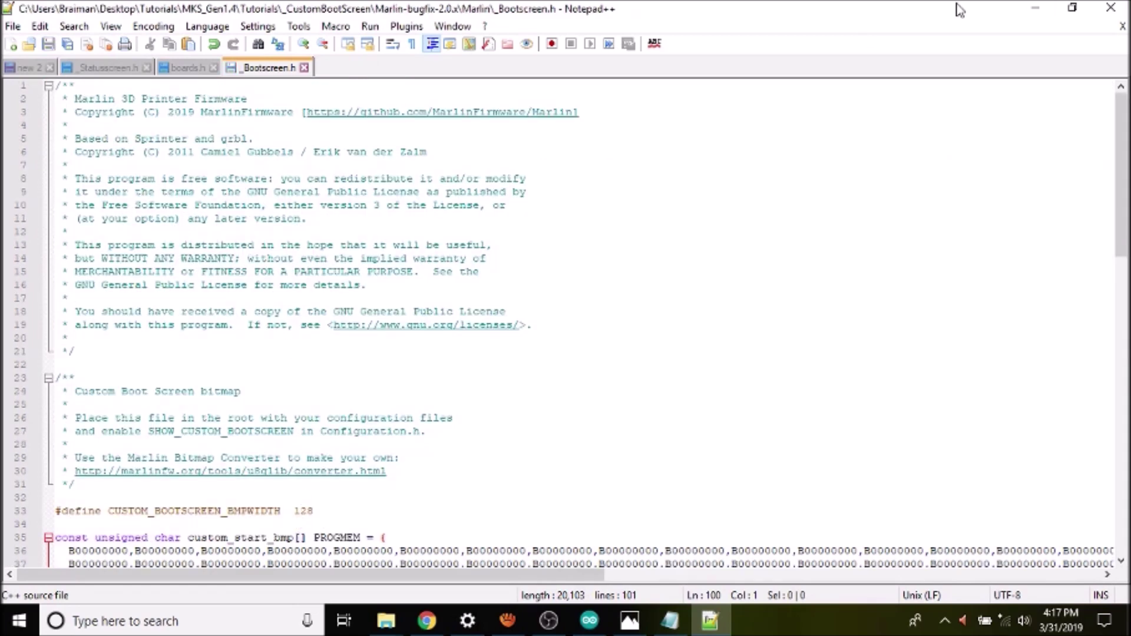
left_click(1110, 8)
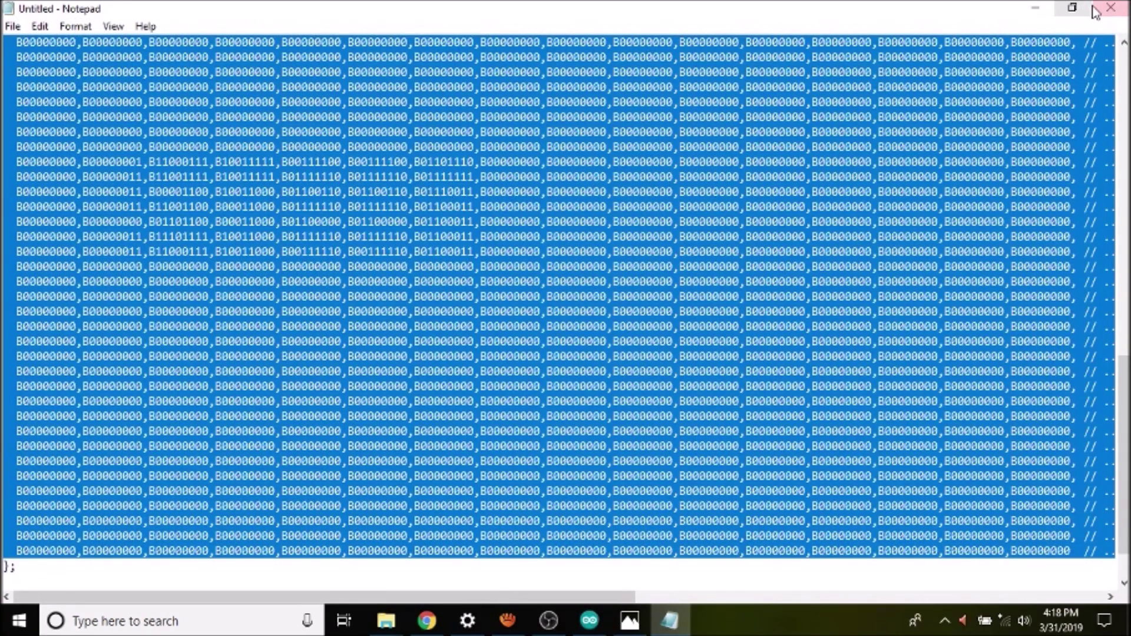
left_click(1100, 10)
left_click(594, 307)
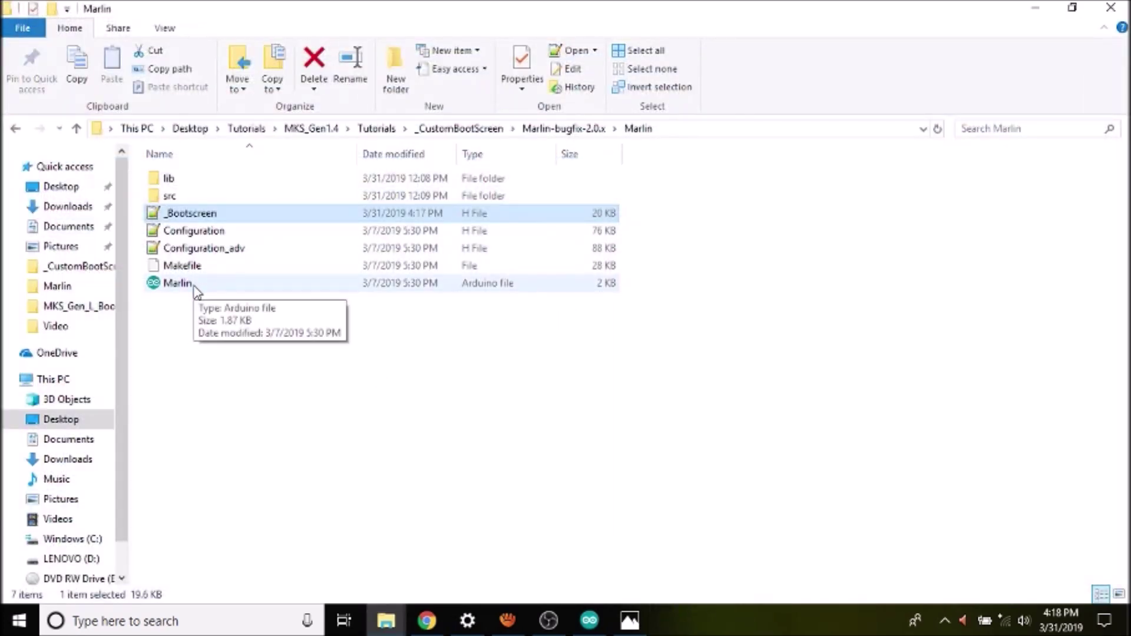
- Open boards.h from the src > core folder and search it for "MKS"
double_click(177, 197)
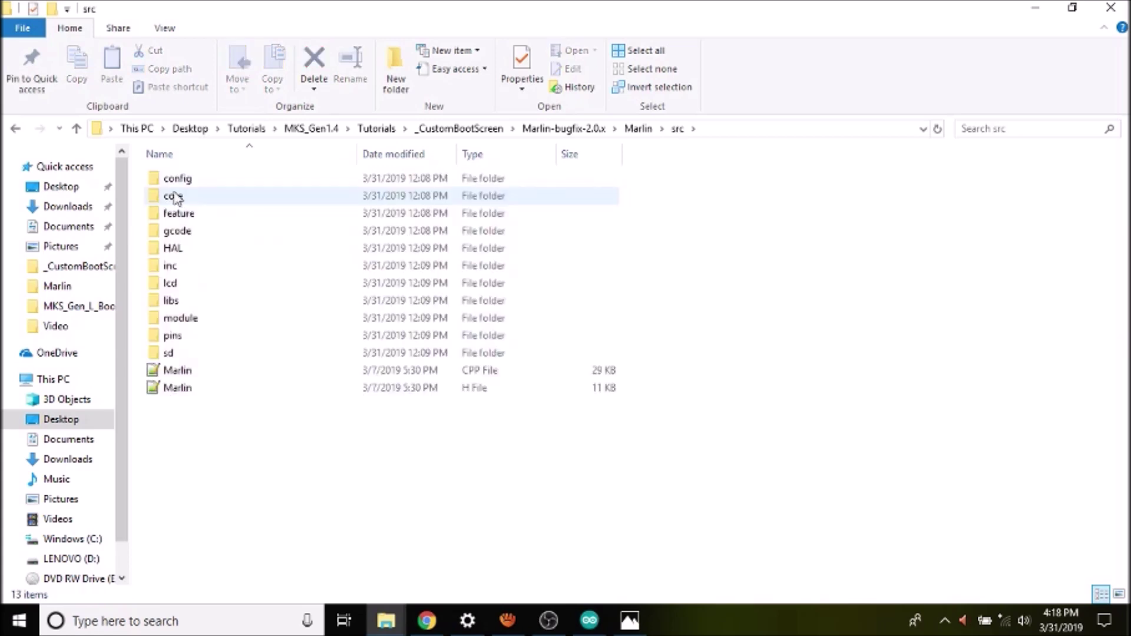
double_click(177, 197)
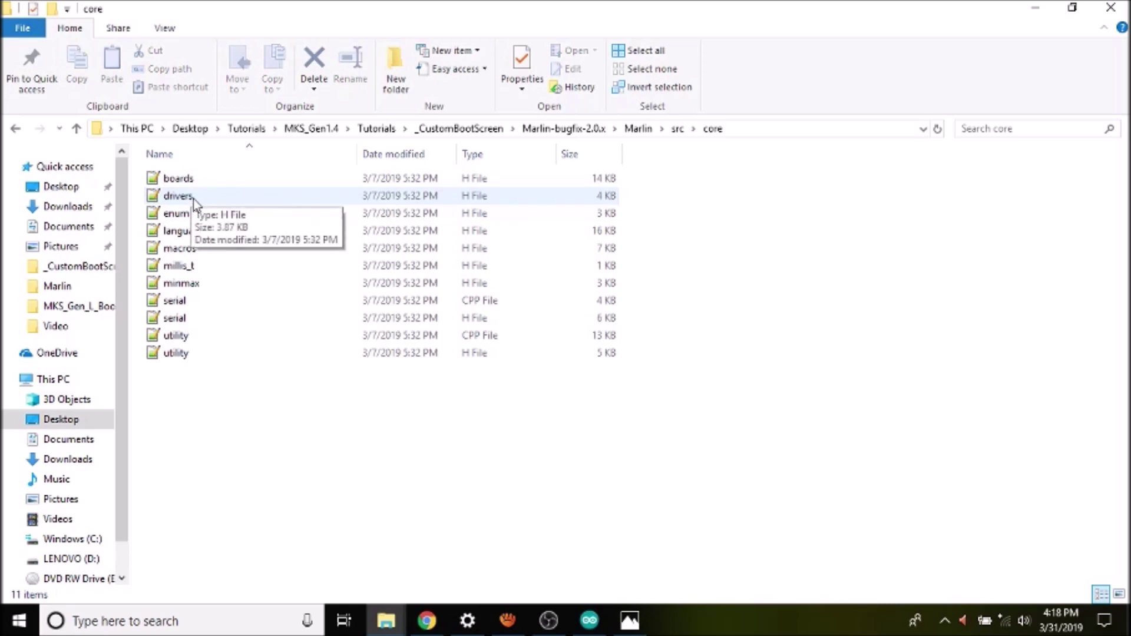
double_click(186, 179)
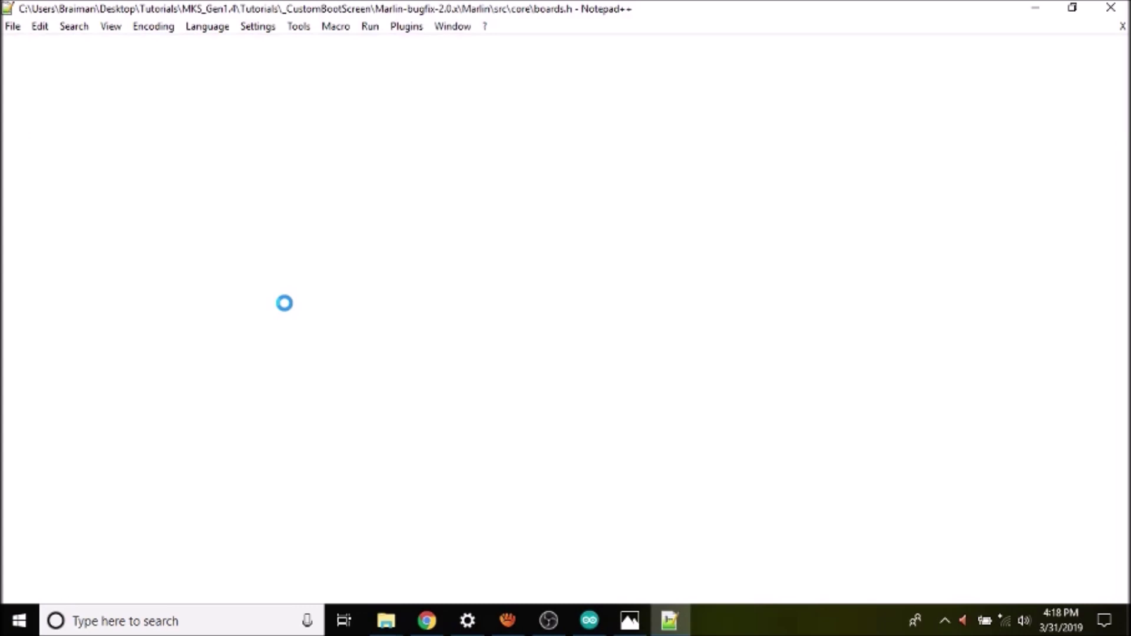
left_click(287, 303)
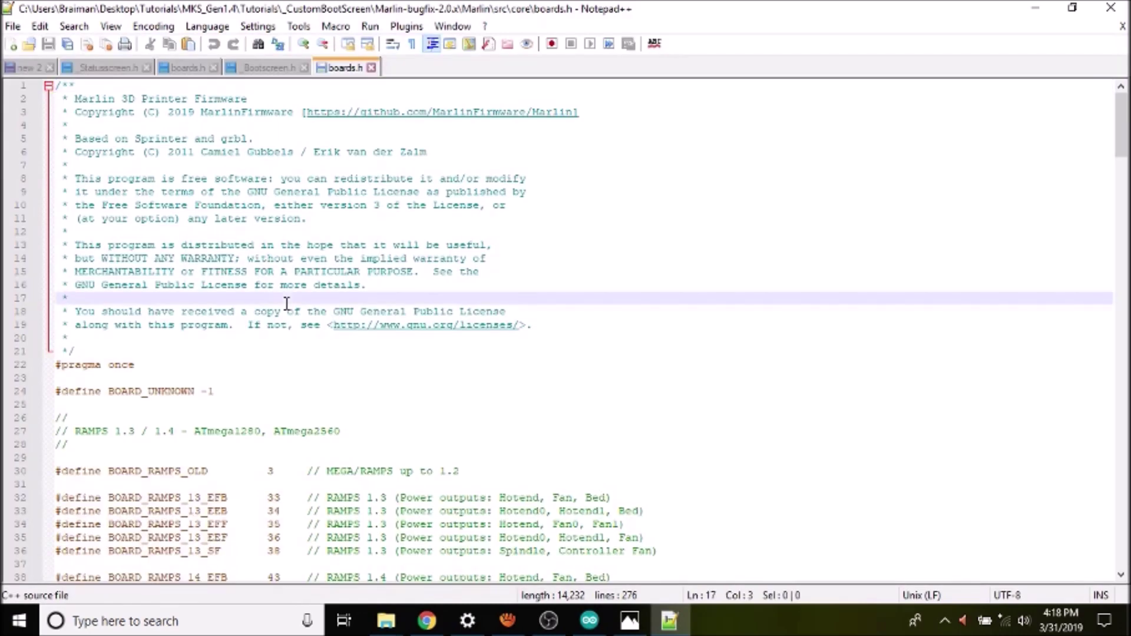
key("ctrl+f")
type("MKS")
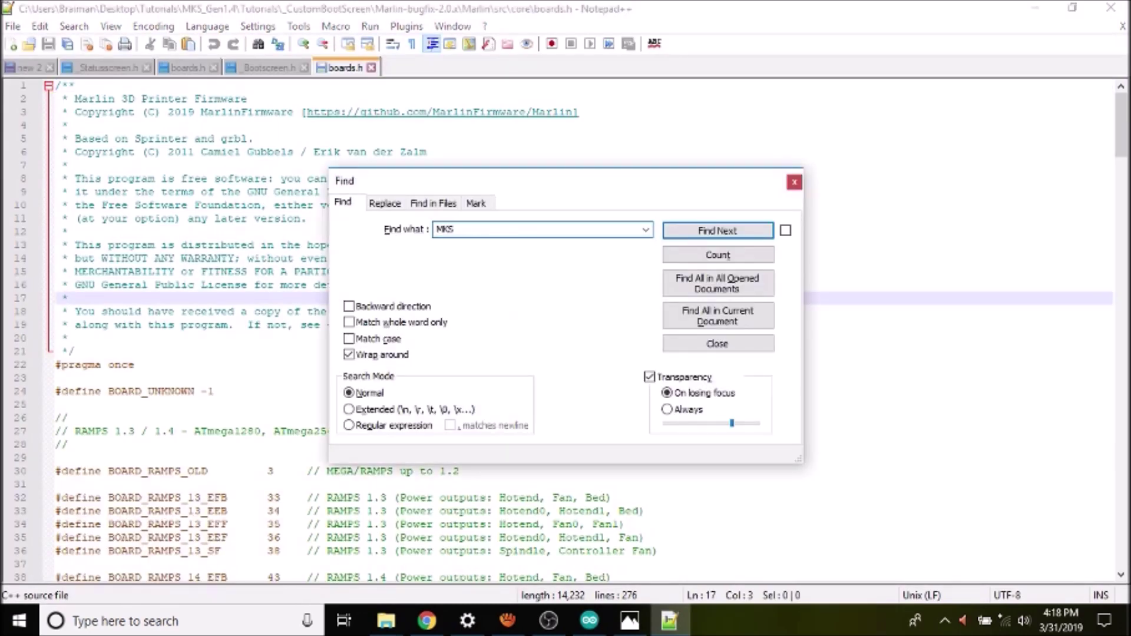
key("Return")
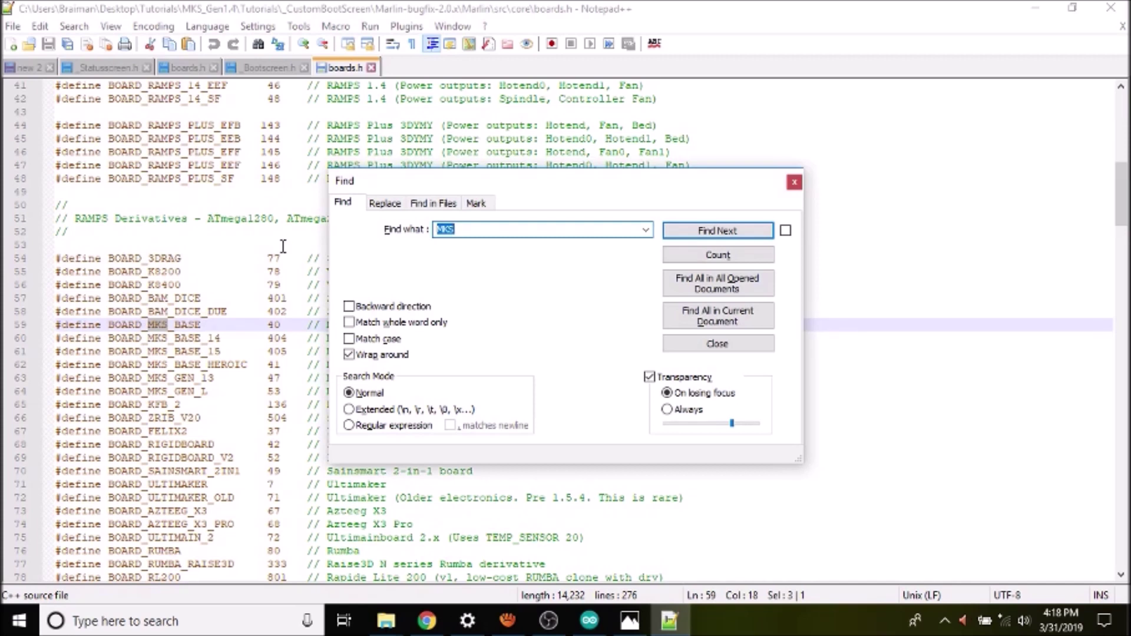
left_click(794, 182)
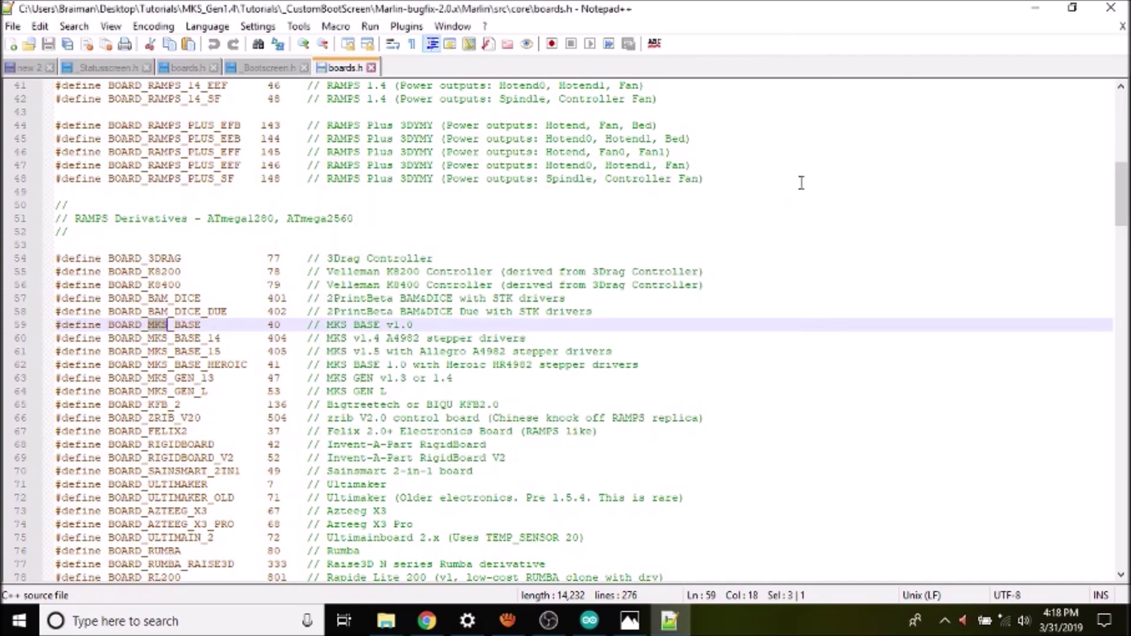
- Copy the board name BOARD_MKS_GEN_13 from the MKS GEN v1.3 or 1.4 line
left_click_drag(221, 378, 148, 379)
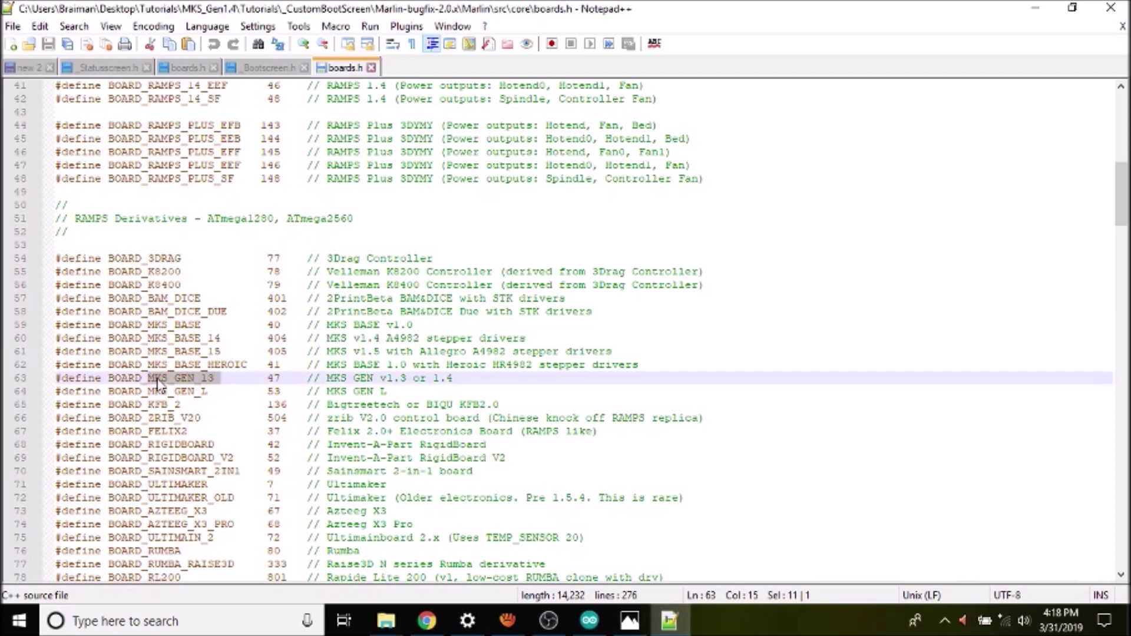
left_click(210, 378)
left_click_drag(213, 377, 112, 379)
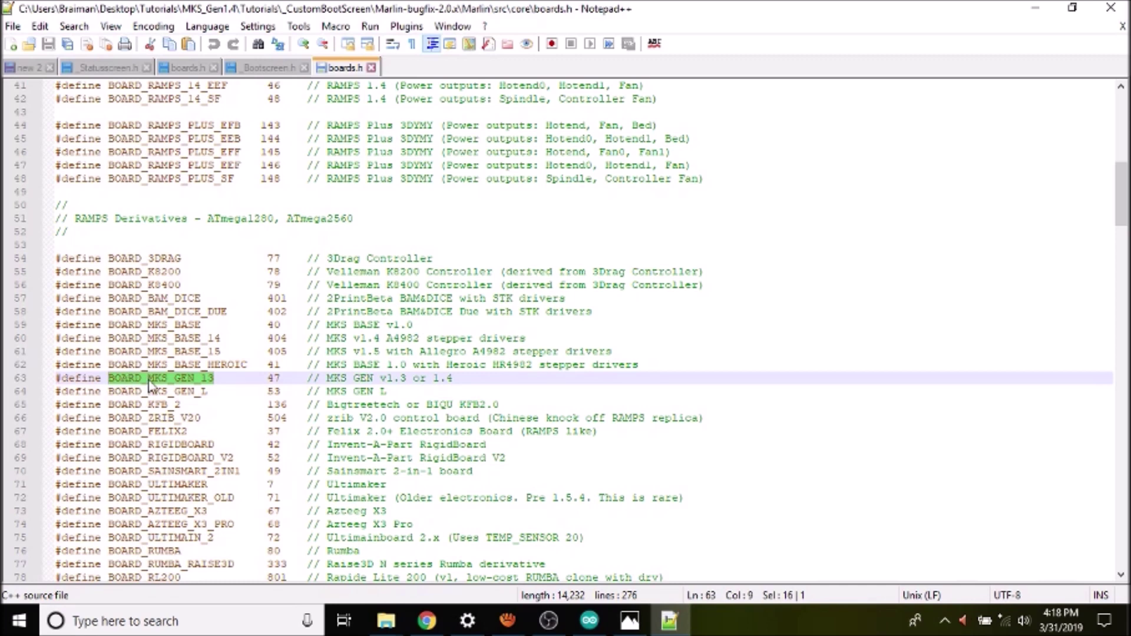
left_click_drag(452, 377, 329, 377)
left_click_drag(220, 378, 110, 377)
right_click(113, 380)
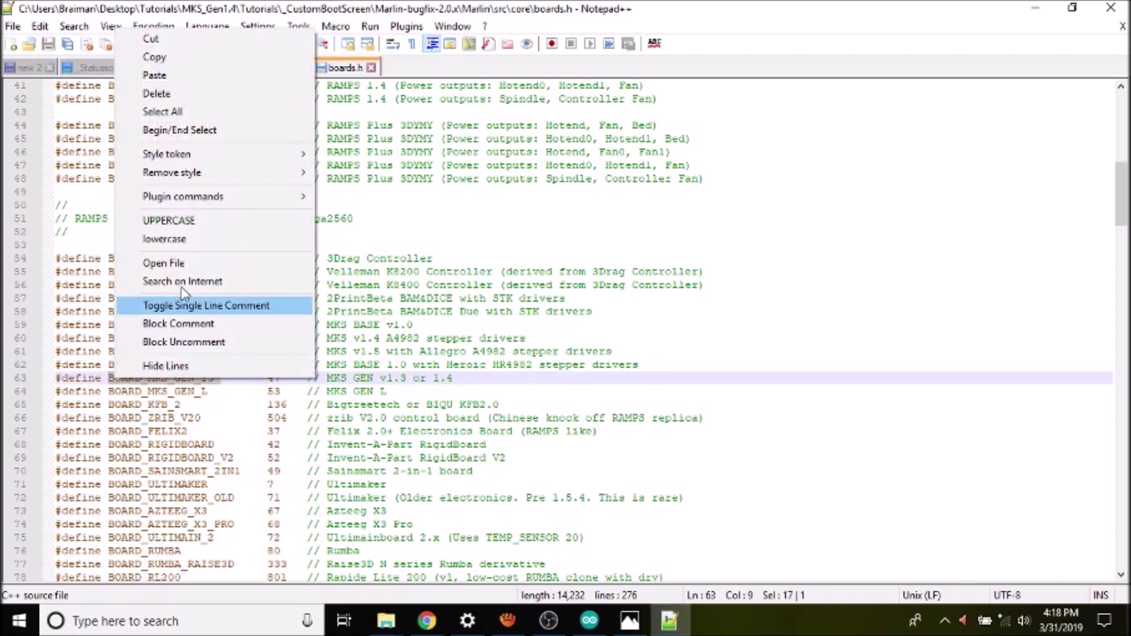
left_click(193, 59)
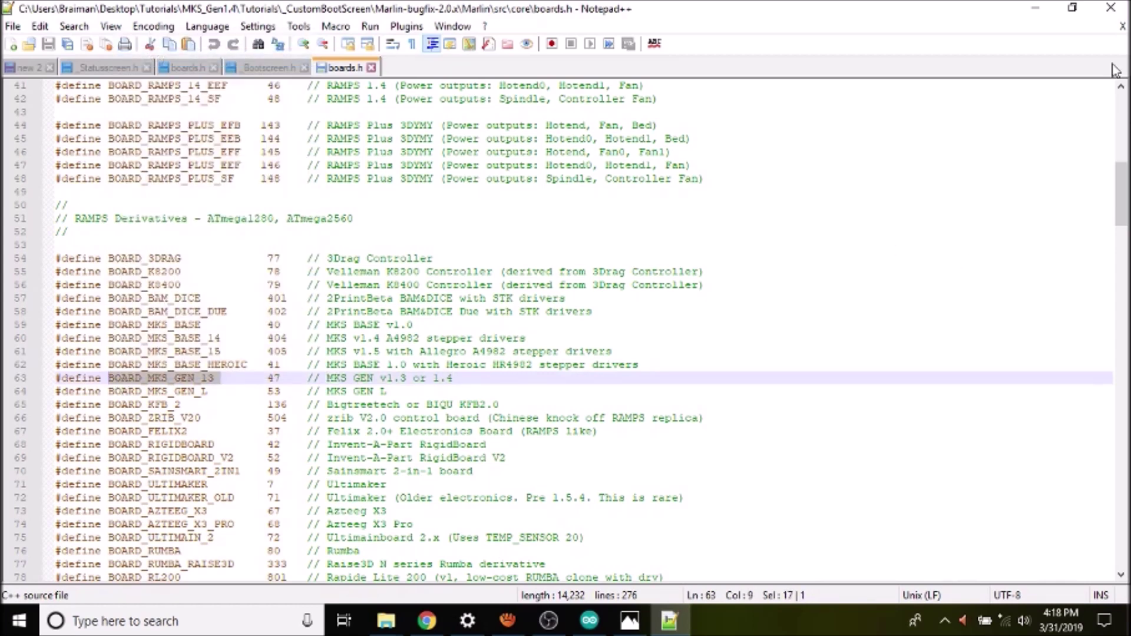
- Close boards.h, return to the main Marlin folder, and open the Marlin sketch in the Arduino IDE
left_click(1112, 8)
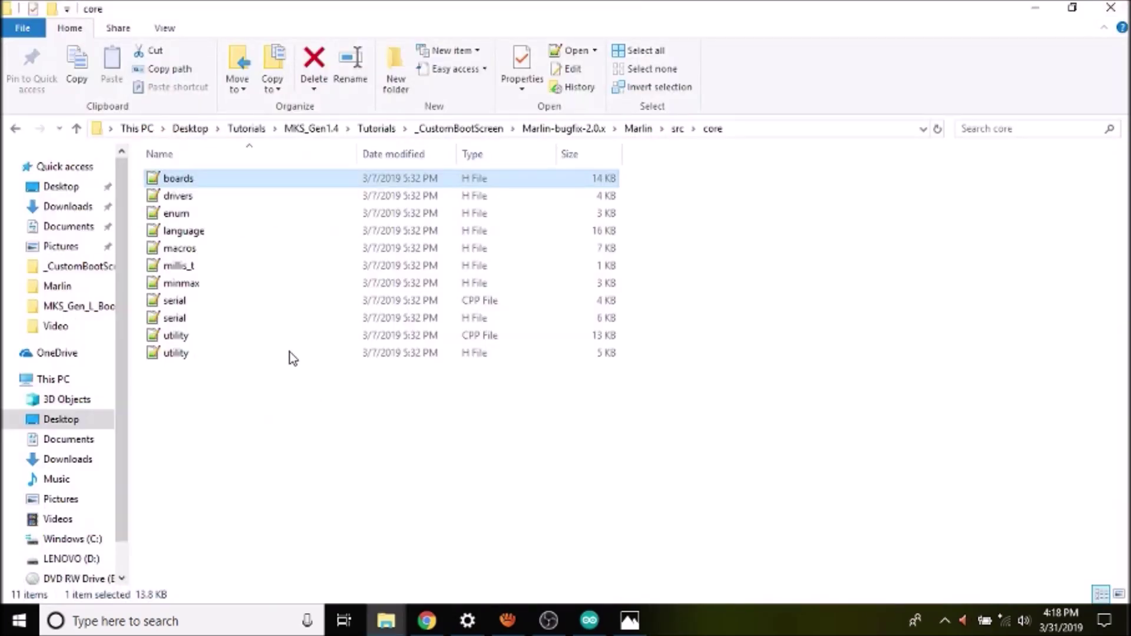
left_click(77, 129)
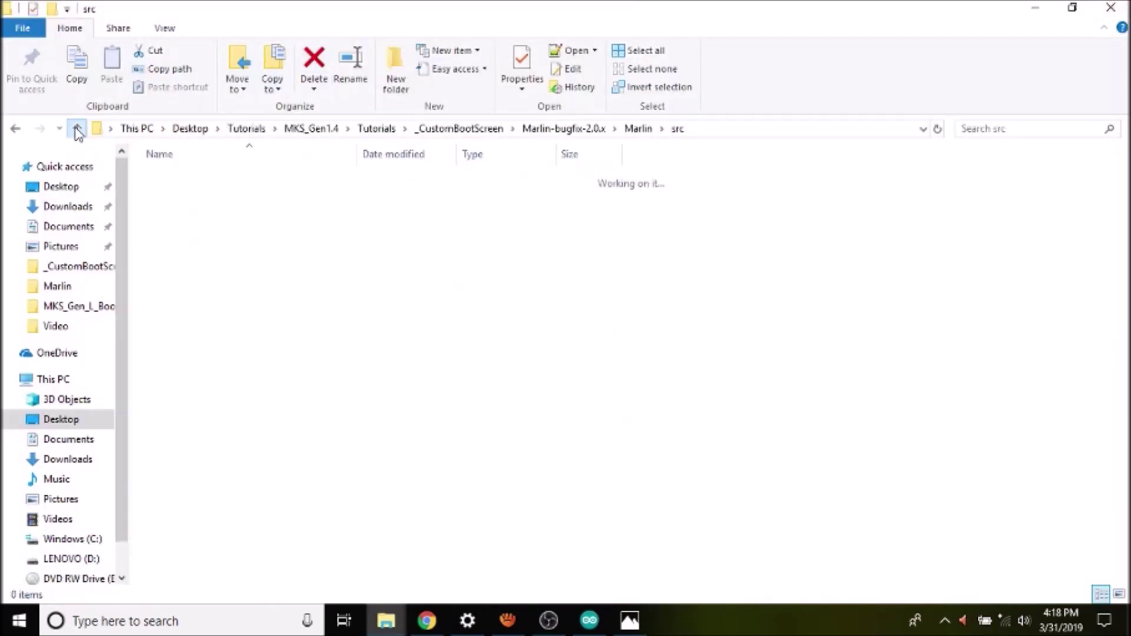
left_click(76, 129)
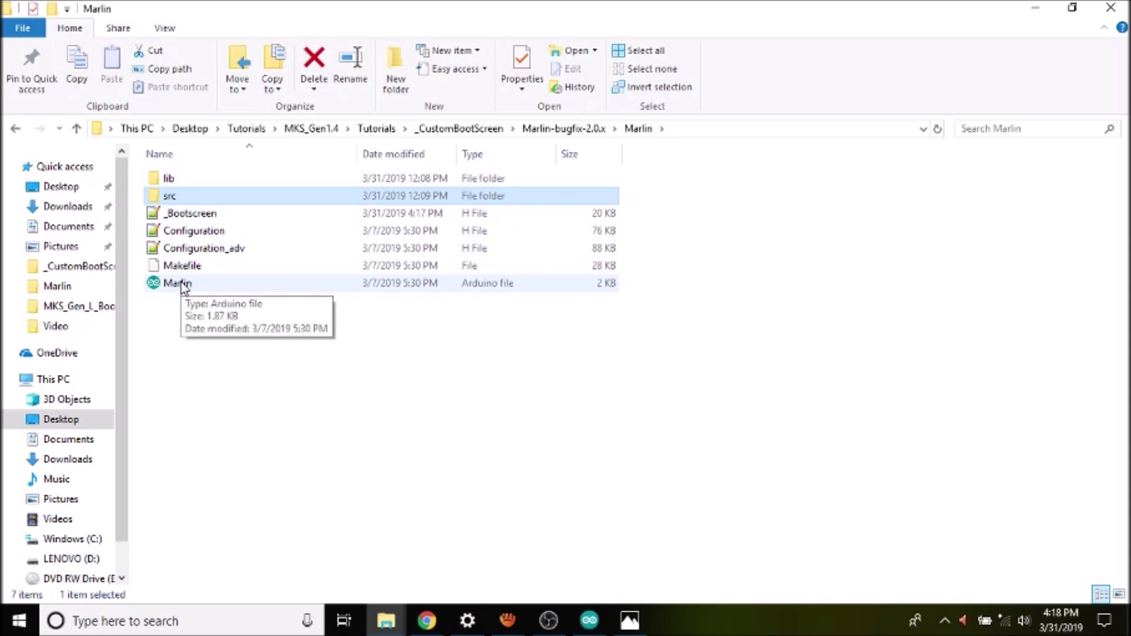
double_click(180, 284)
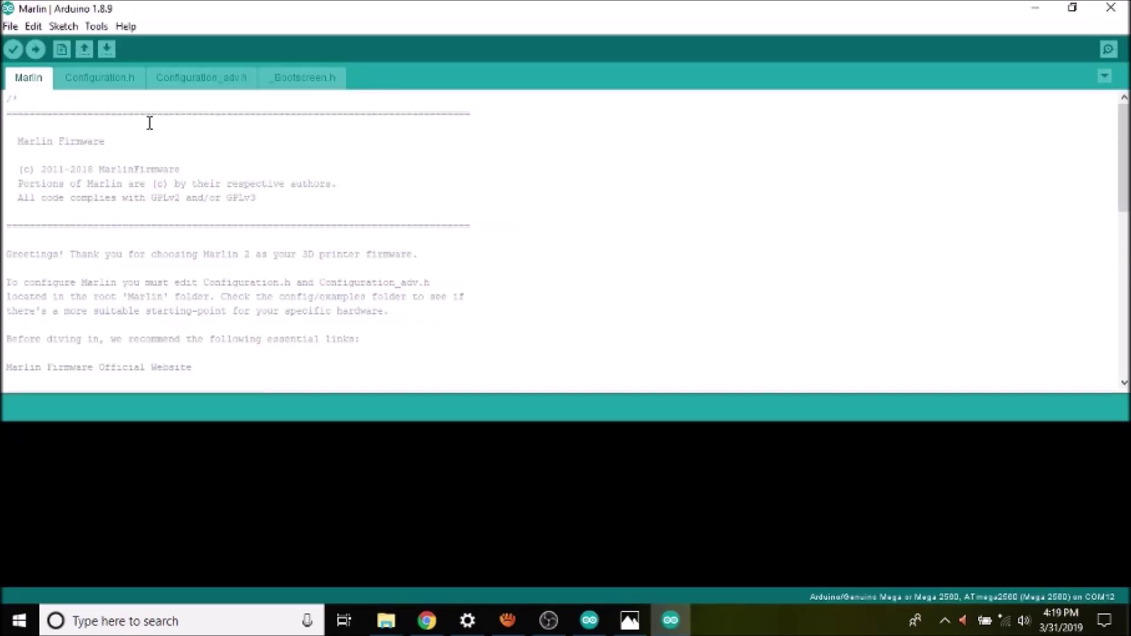
- In Configuration.h, find "show_custom" and uncomment the SHOW_CUSTOM_BOOTSCREEN define
left_click(126, 84)
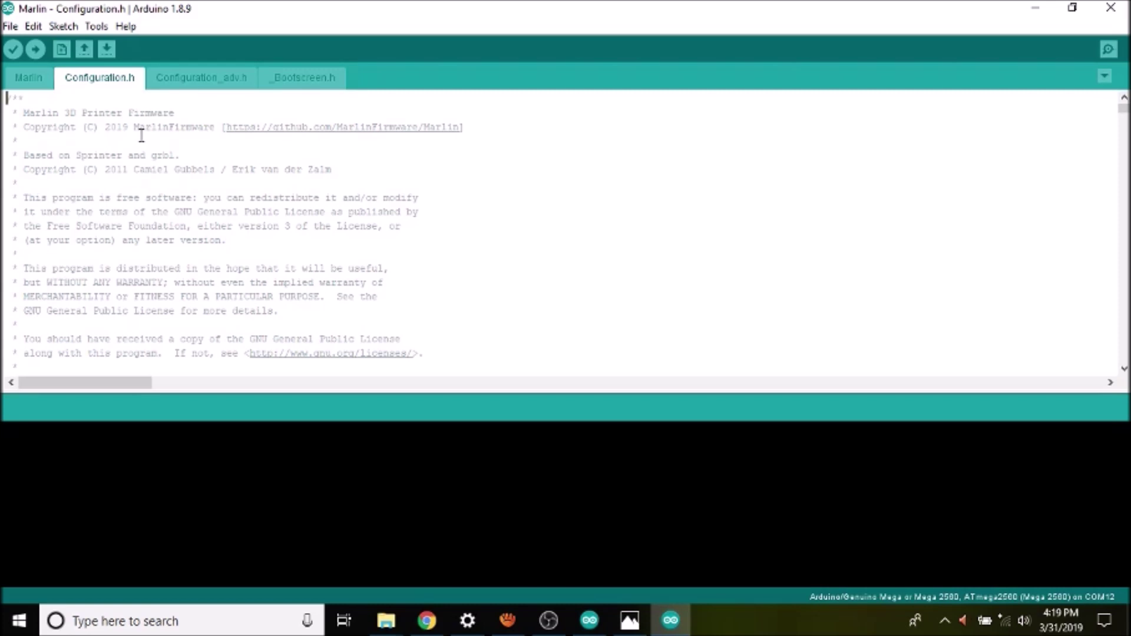
key("ctrl+f")
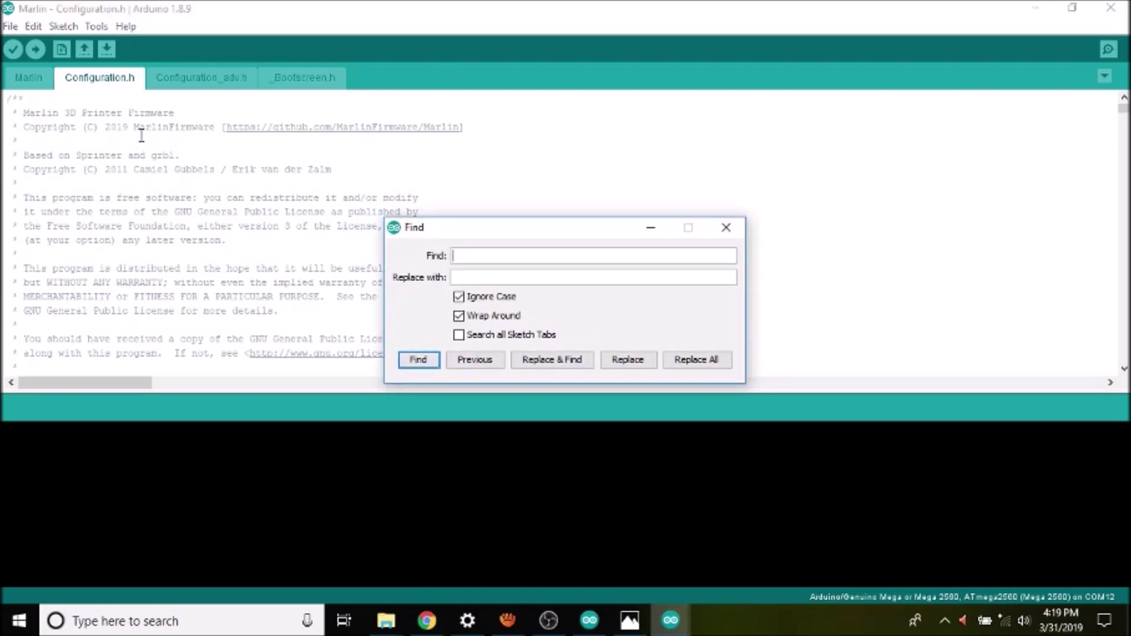
type("show_custom")
key("Return")
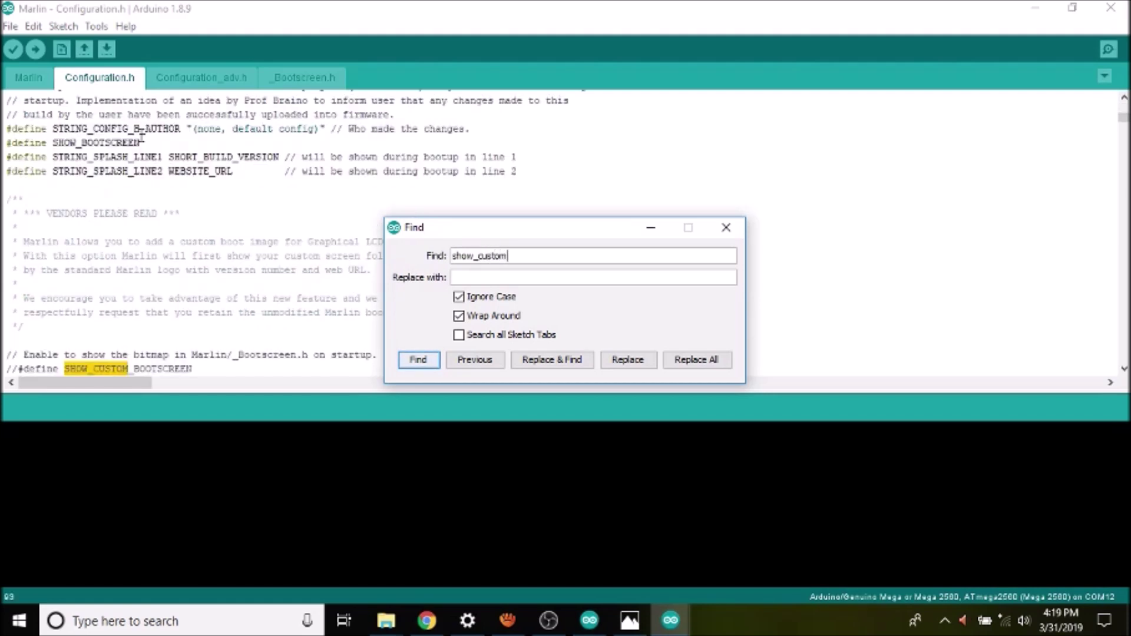
key("Left")
key("Left")
key("Left")
key("Left")
key("Left")
key("Left")
key("Left")
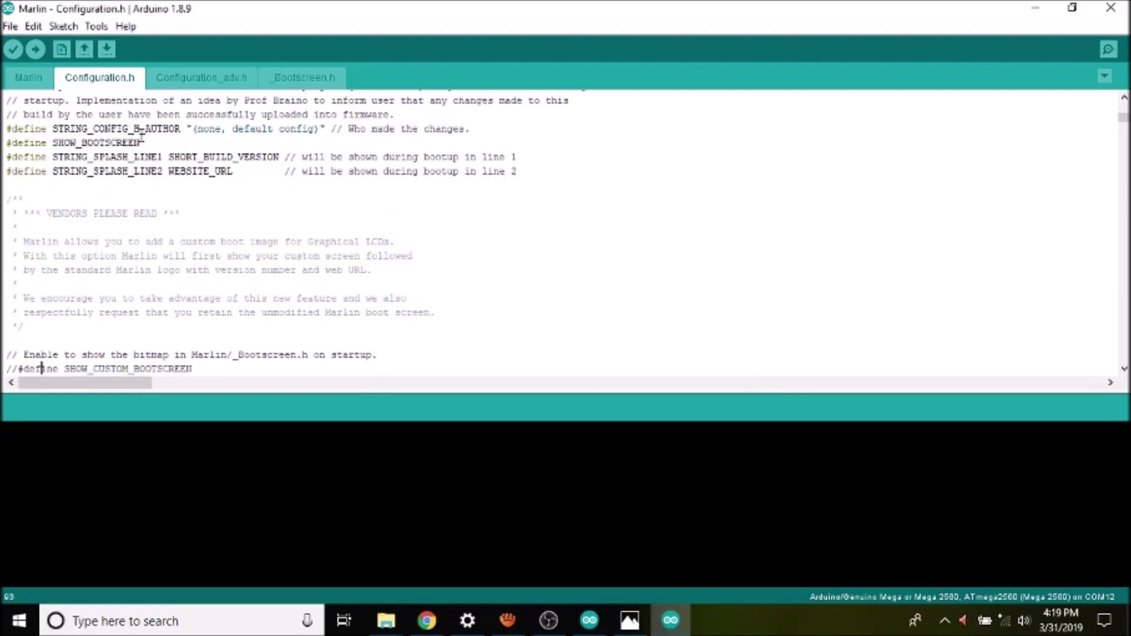
key("Left")
key("Left")
key("BackSpace")
key("BackSpace")
- Uncomment the CUSTOM_STATUS_SCREEN_IMAGE define and comment it out again
key("Down")
key("Down")
key("Down")
key("Down")
key("Down")
key("Down")
key("Down")
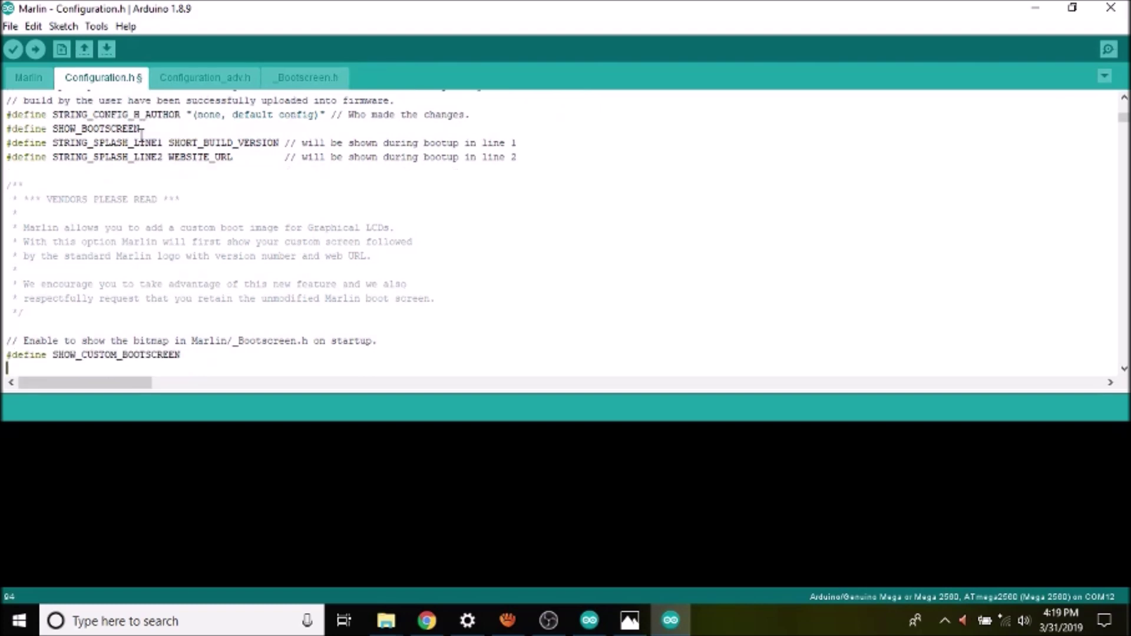
key("Up")
key("Up")
key("Up")
key("Up")
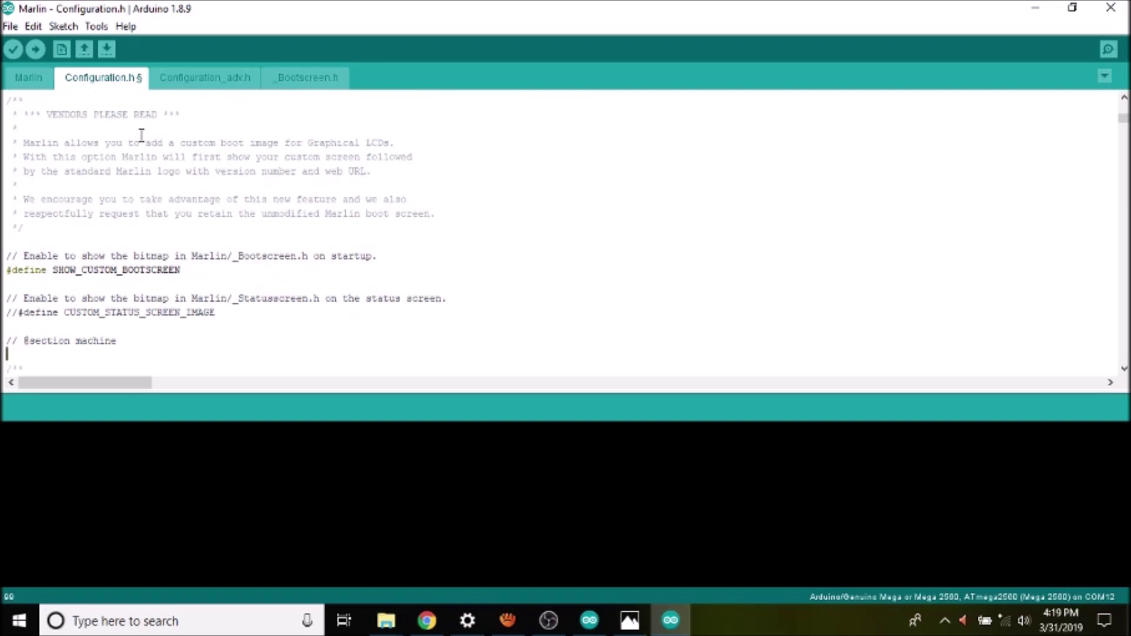
key("Right")
key("Right")
key("BackSpace")
key("BackSpace")
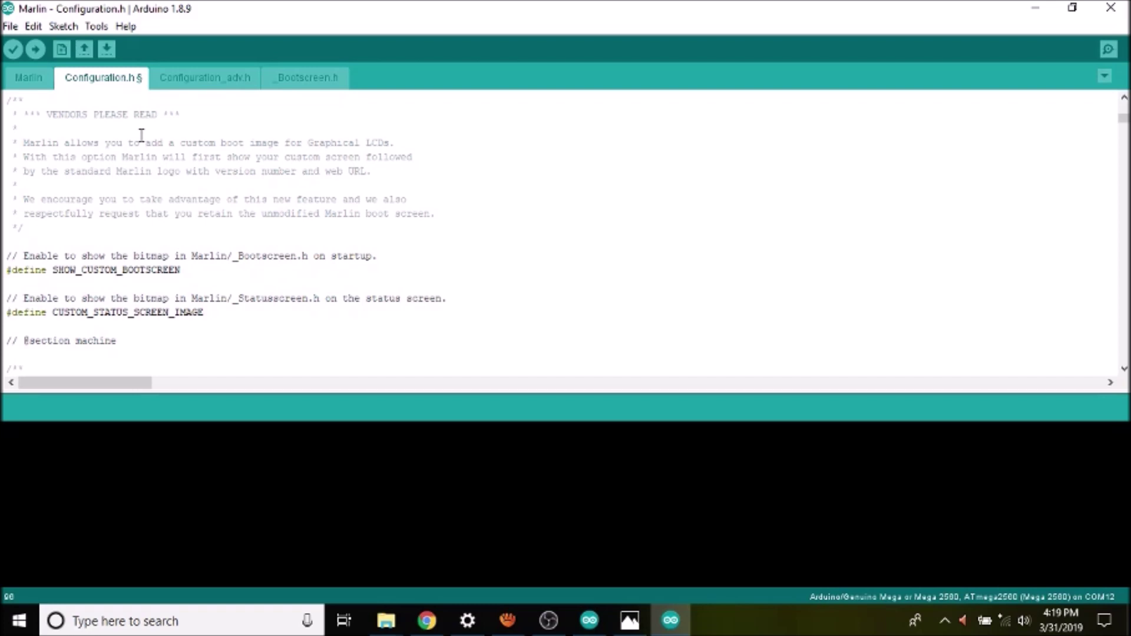
type("//")
- Search Configuration.h for "motherboard" to locate the electronics board setting
key("Down")
key("Down")
key("Down")
key("Down")
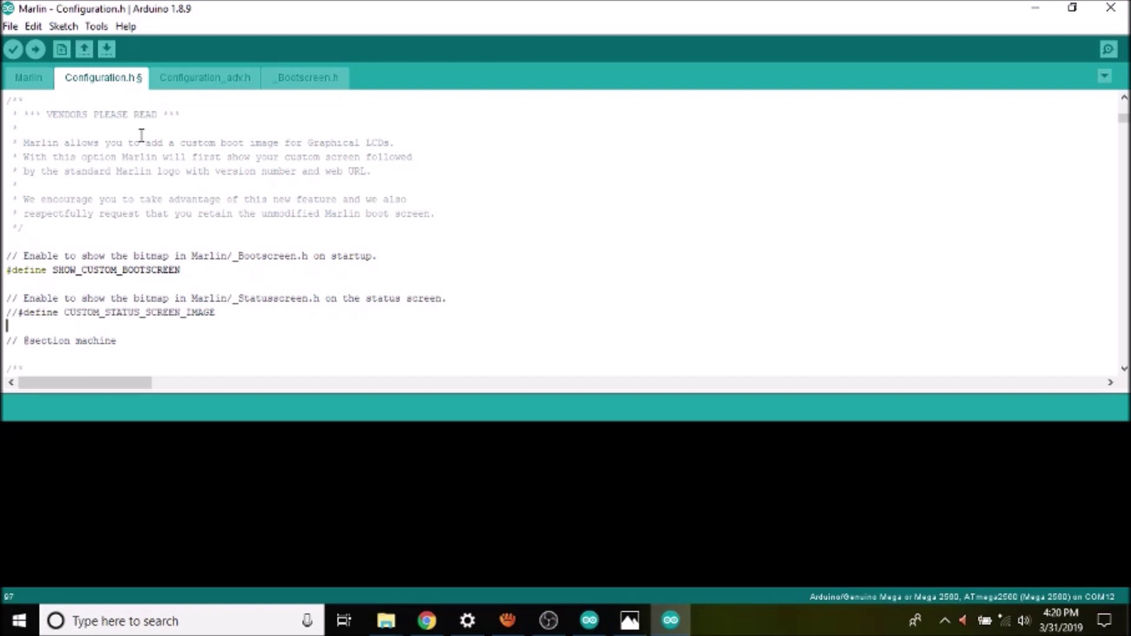
key("Down")
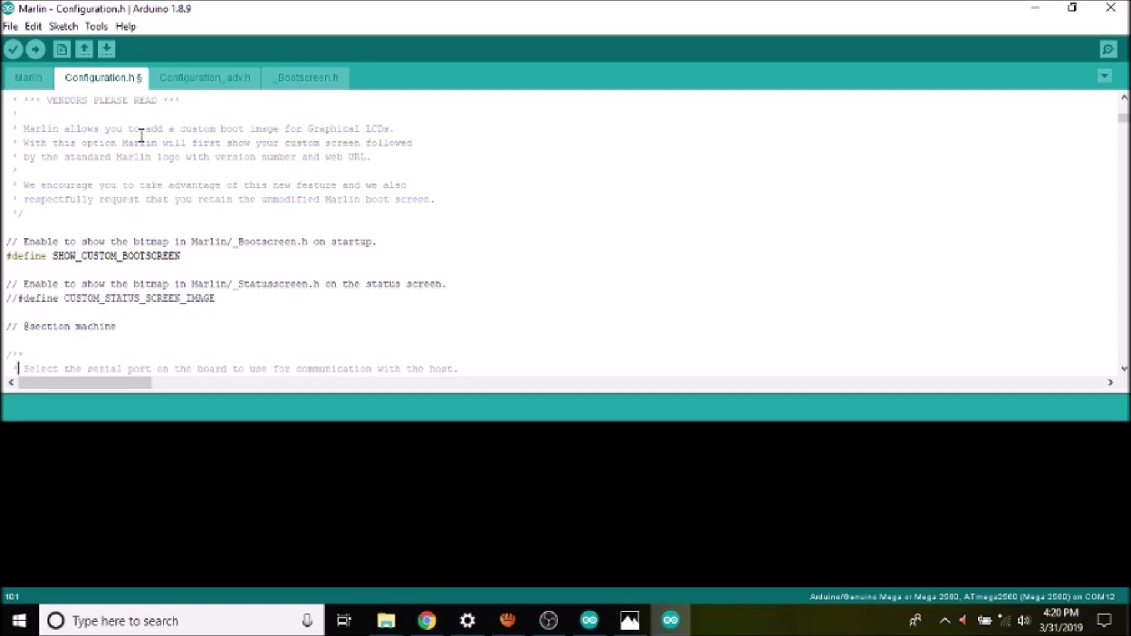
key("ctrl+f")
type("moth")
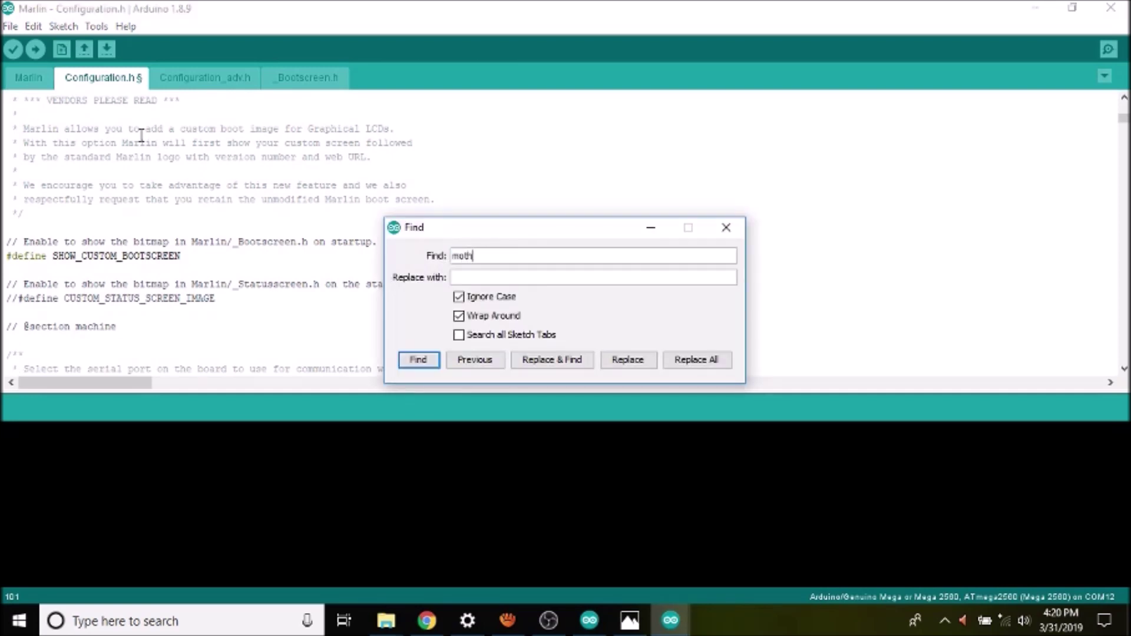
type("erboard")
key("Return")
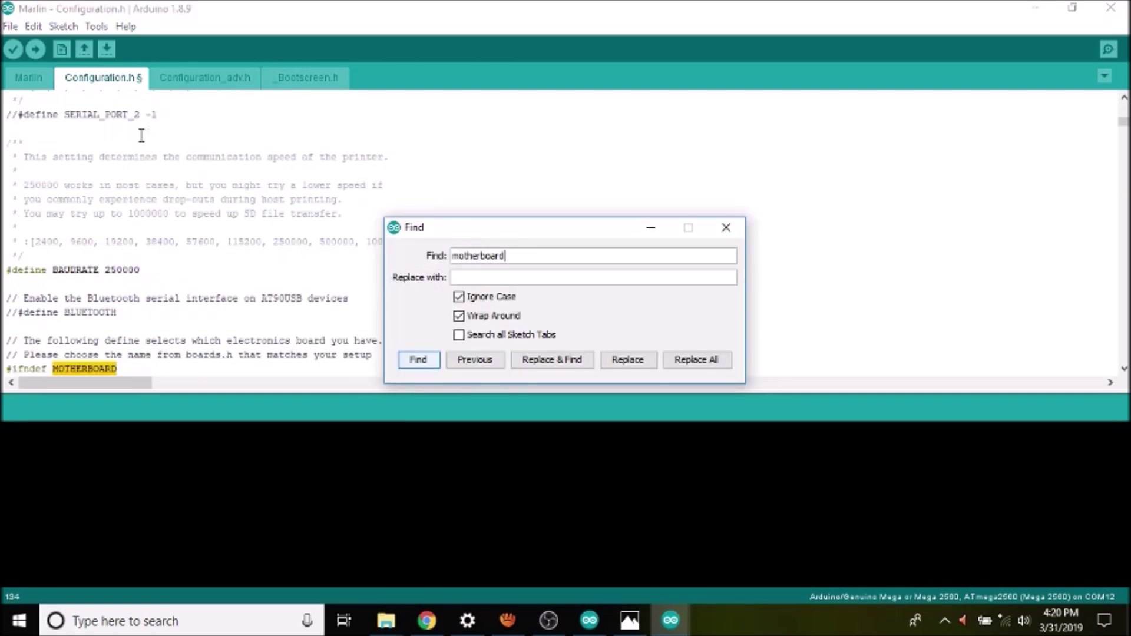
- Set the MOTHERBOARD define to the copied board name BOARD_MKS_GEN_13 and remove the trailing space
key("Escape")
key("Right")
key("Right")
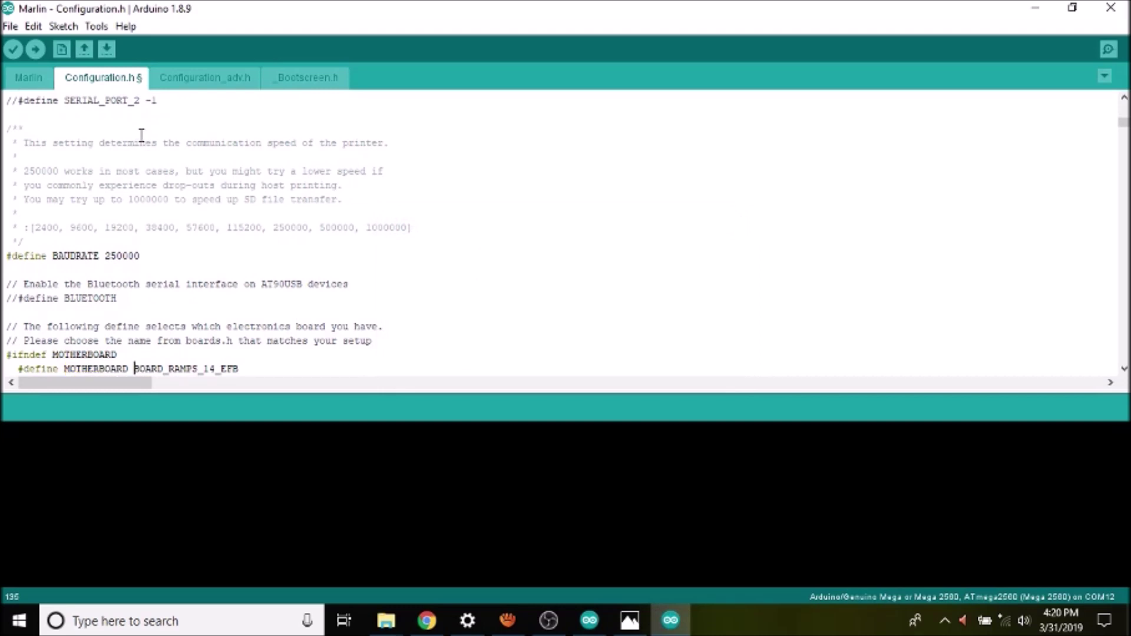
key("shift+Right")
key("shift+Right")
key("shift+Right")
key("shift+Right")
key("shift+Right")
key("shift+Right")
key("shift+Right")
key("shift+Right")
key("shift+Right")
key("shift+Right")
key("shift+Right")
key("shift+Right")
key("shift+Right")
key("shift+Right")
key("shift+Right")
key("shift+Right")
key("shift+Right")
key("shift+Right")
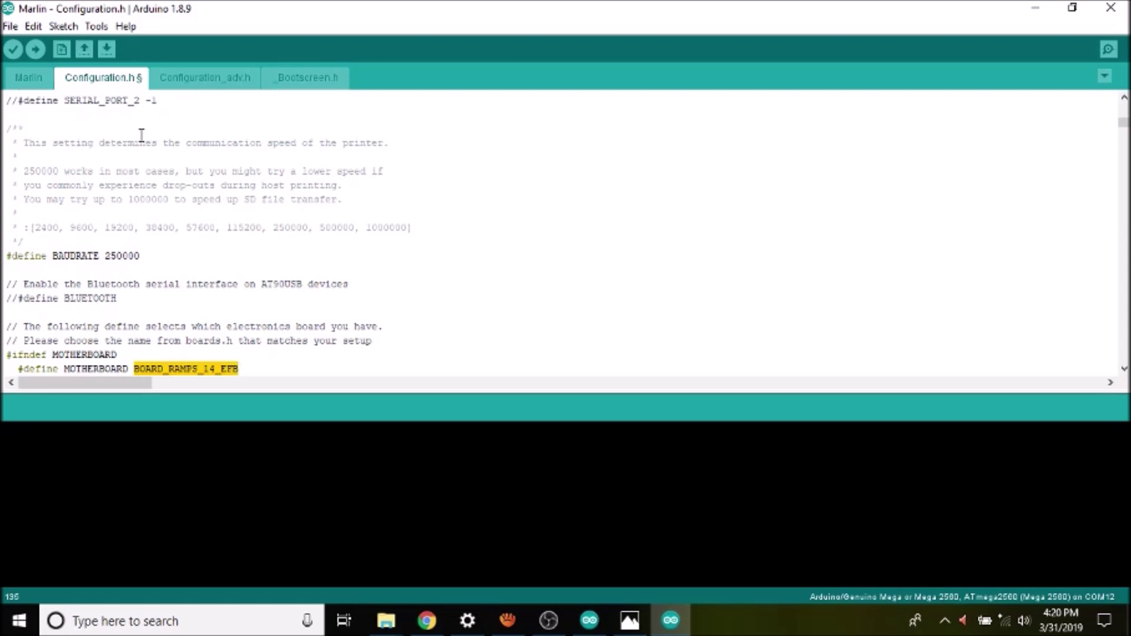
type("BOARD_MKS_GEN_13")
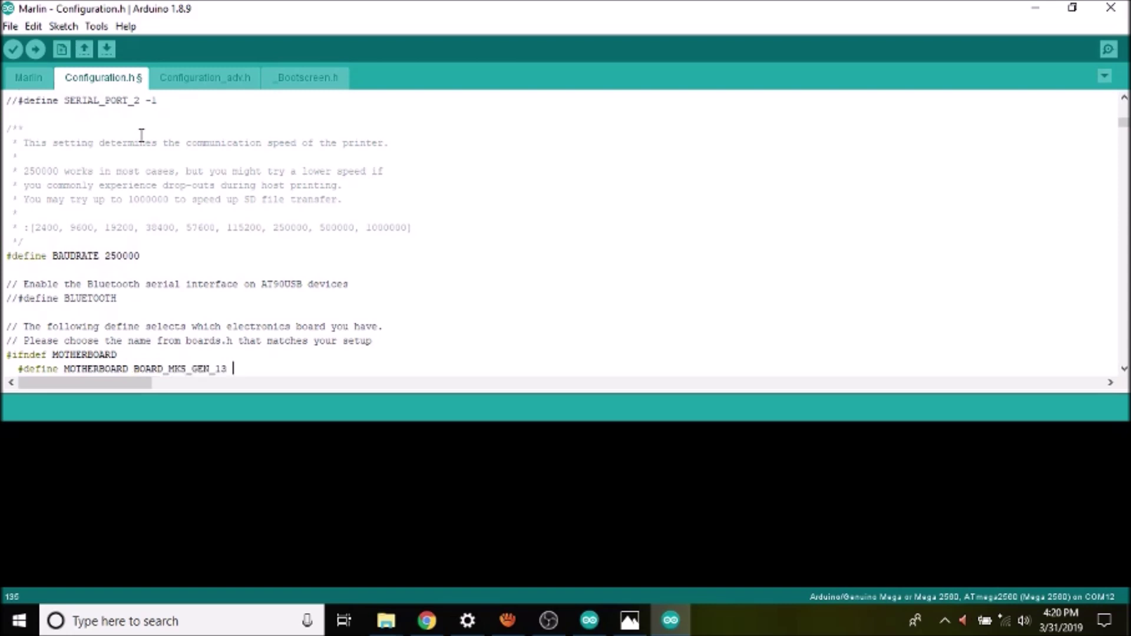
key("BackSpace")
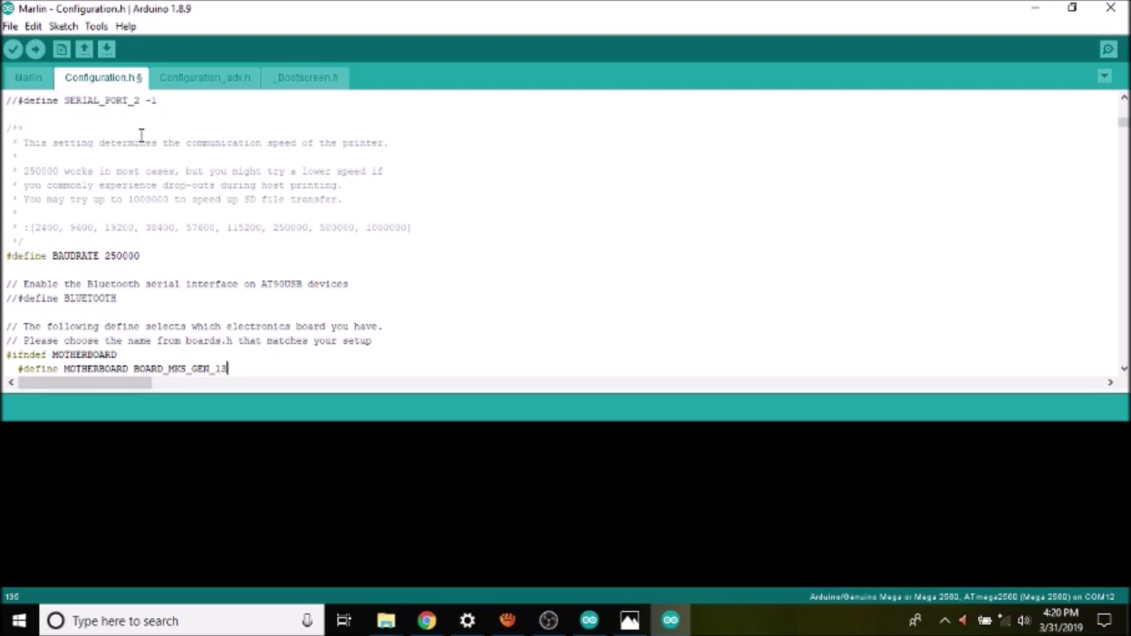
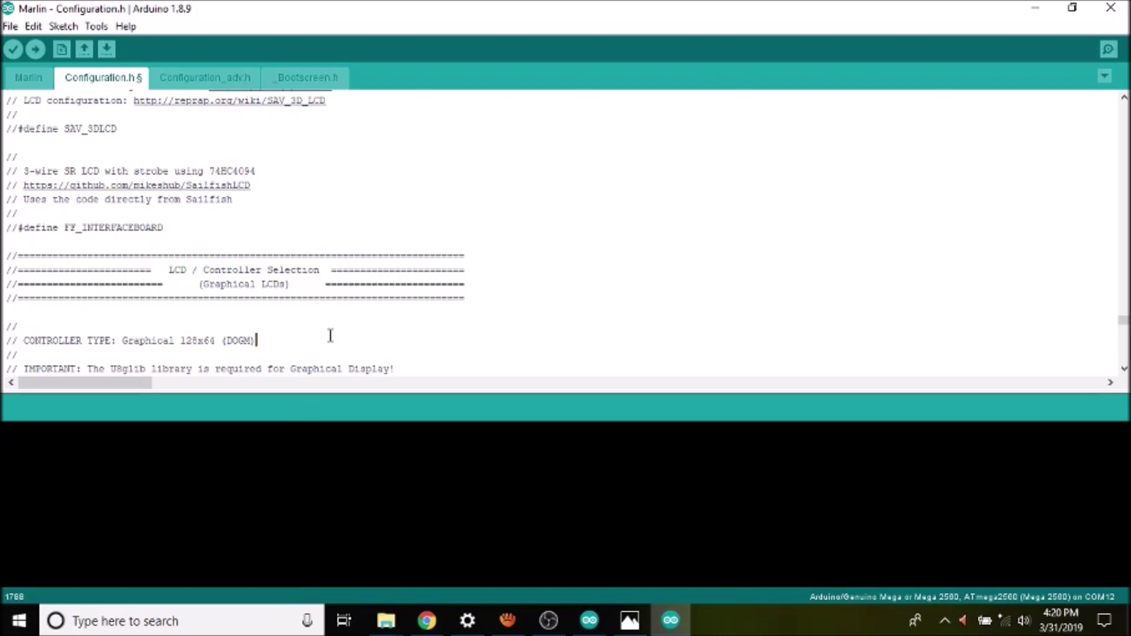
- Examine the graphical LCD controller section of Configuration.h for the 128x64 display type and its required library
key("Down")
key("Down")
key("Down")
key("Down")
key("Down")
key("Down")
key("Down")
key("Down")
key("Down")
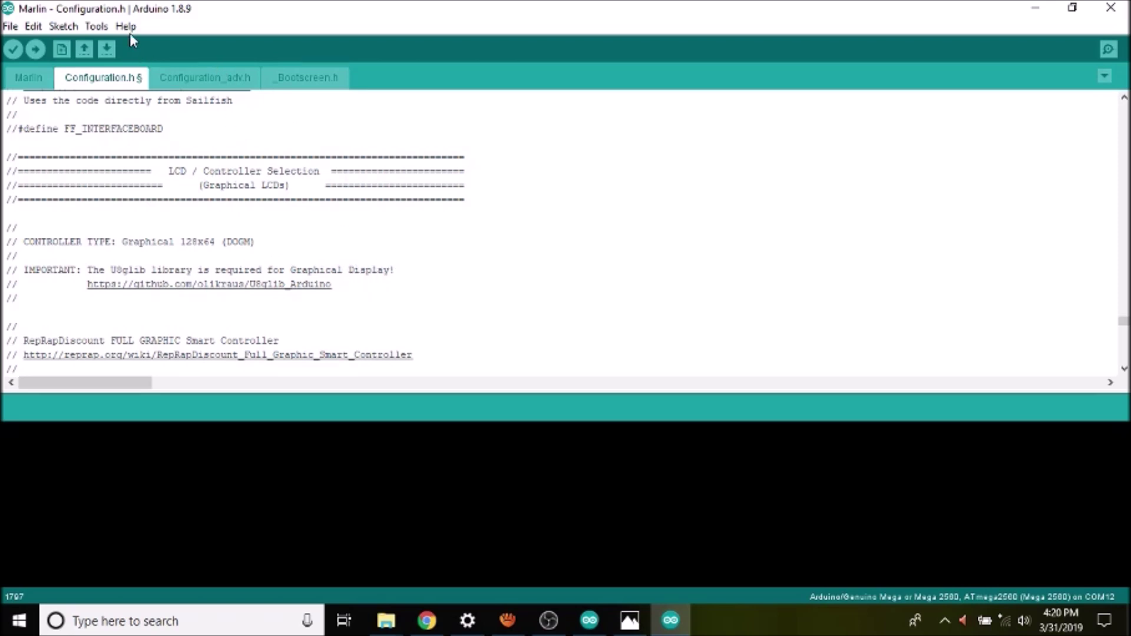
- Search the Library Manager for "u8glib", check whether the U8glib library is installed, and close the manager
left_click(94, 27)
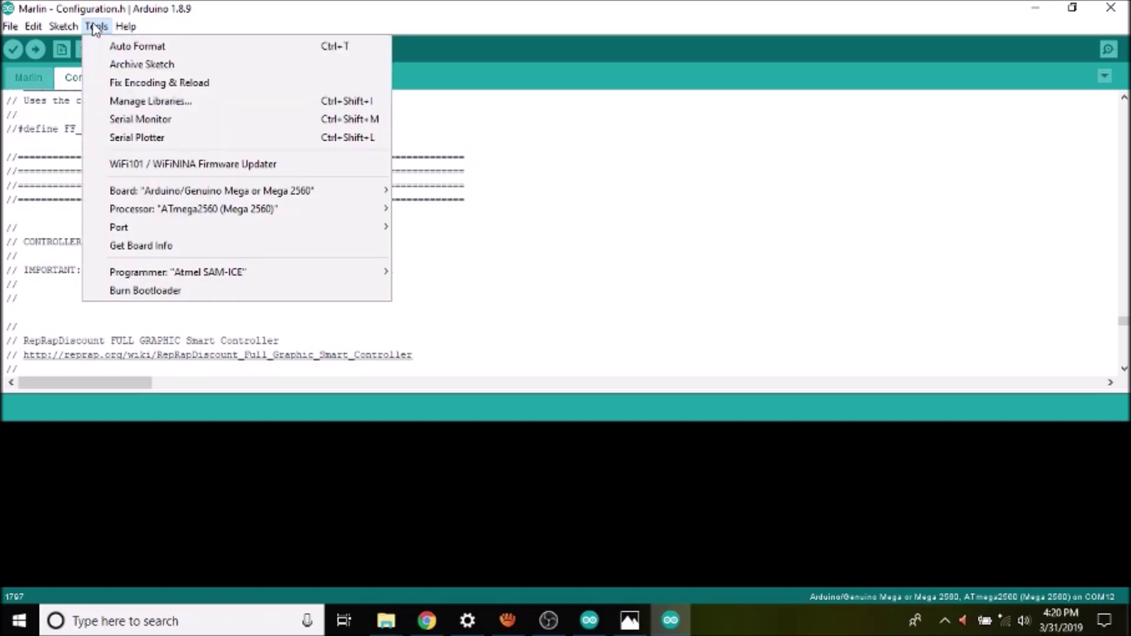
left_click(110, 109)
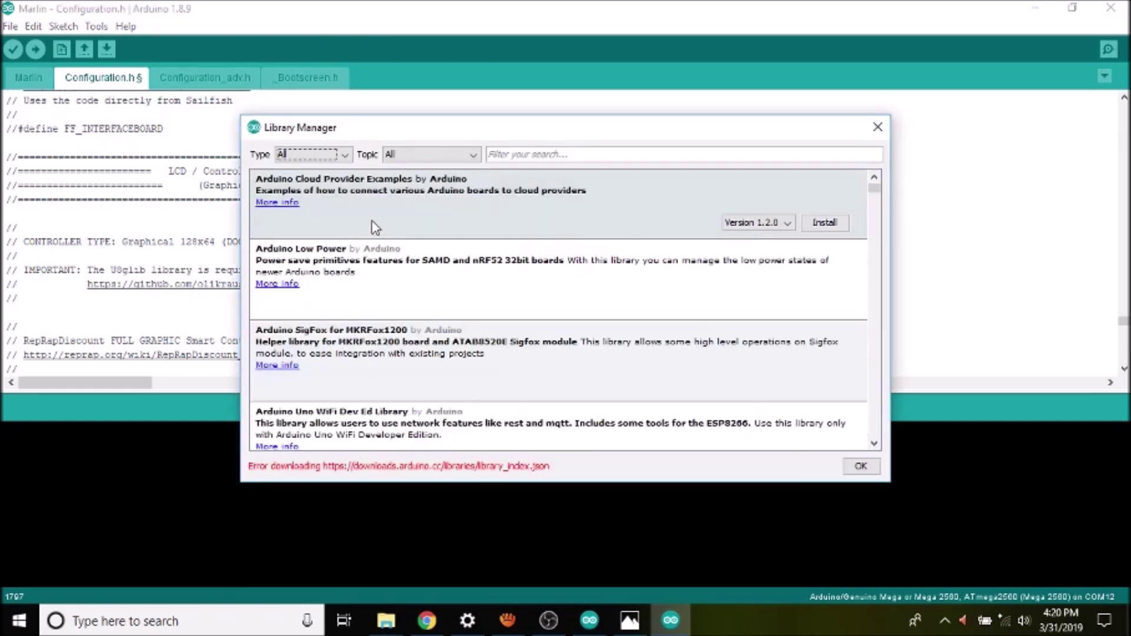
left_click(601, 151)
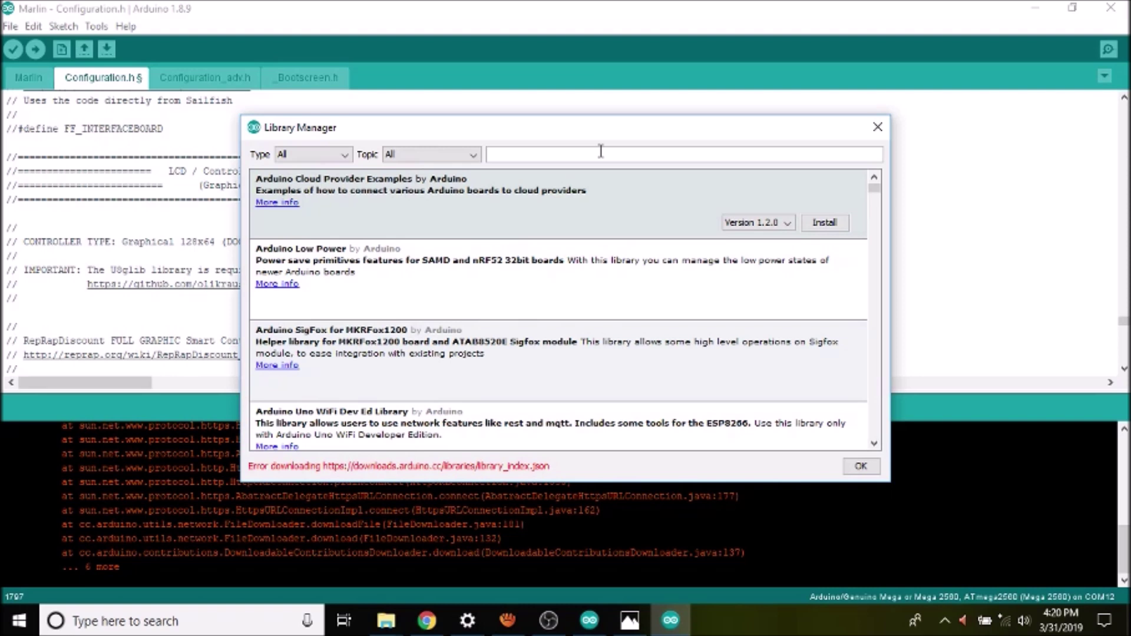
type("u8g")
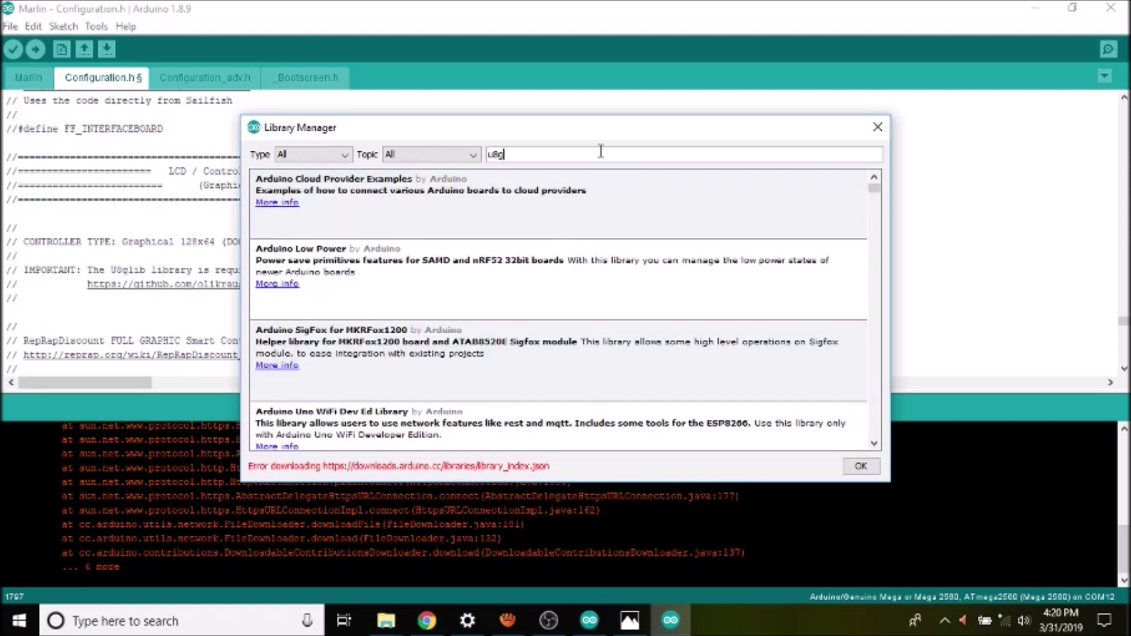
type("kib")
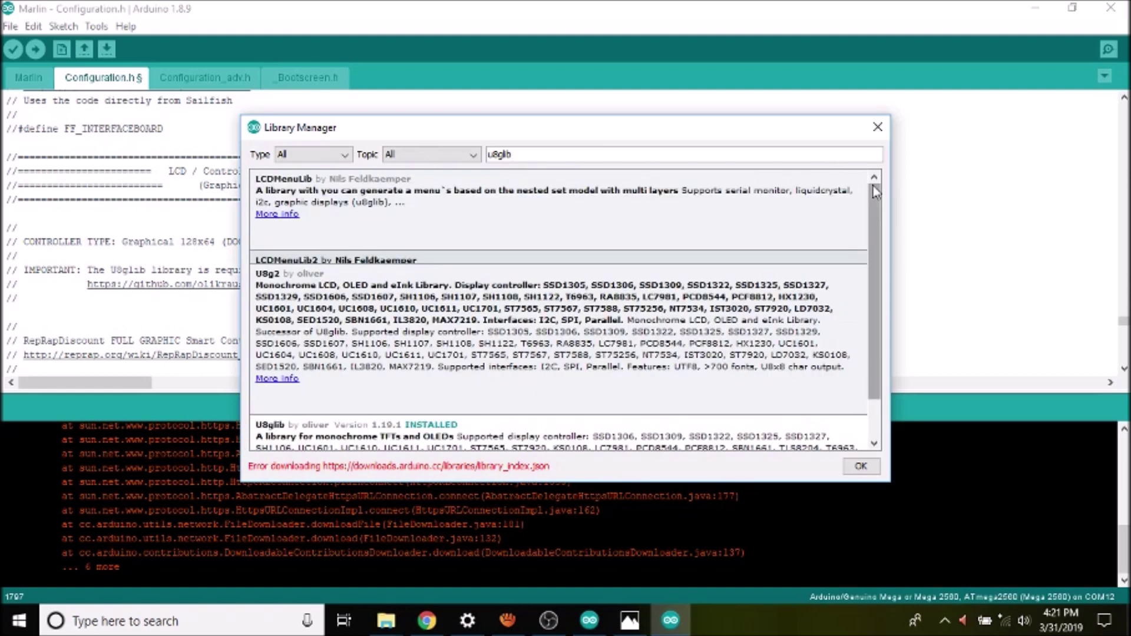
scroll(876, 191, "down", 2)
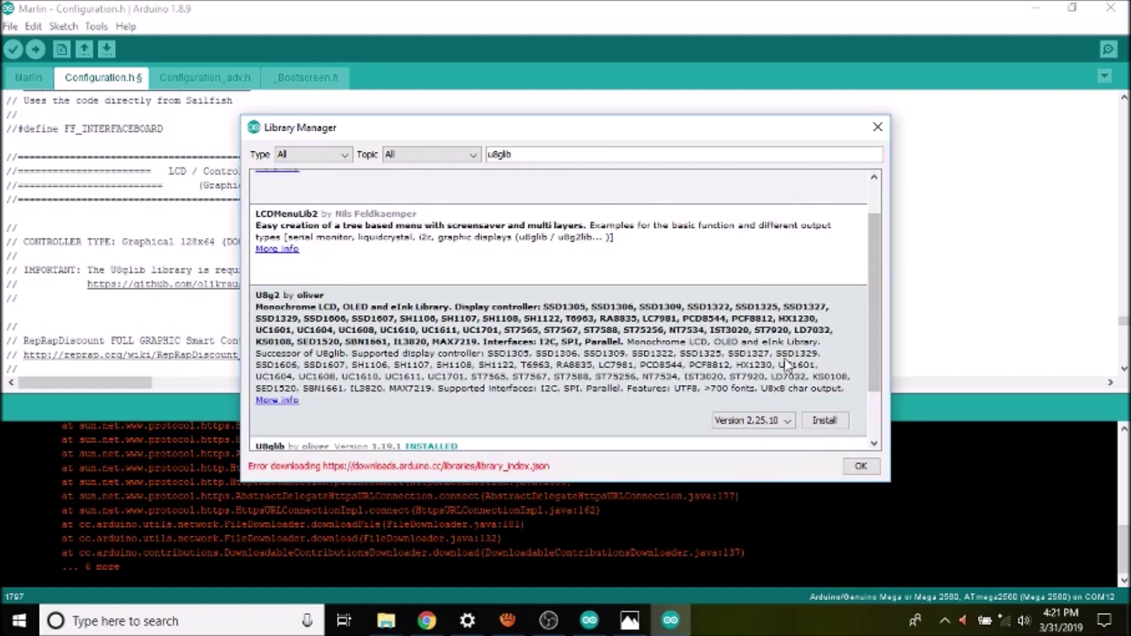
scroll(873, 379, "down", 3)
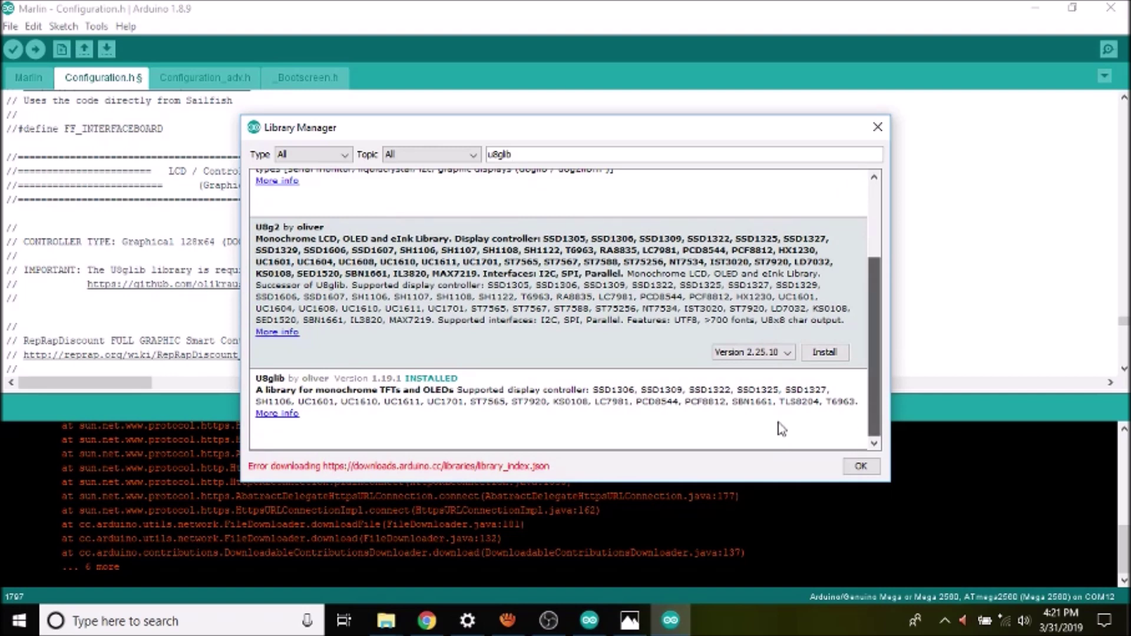
mouse_move(437, 410)
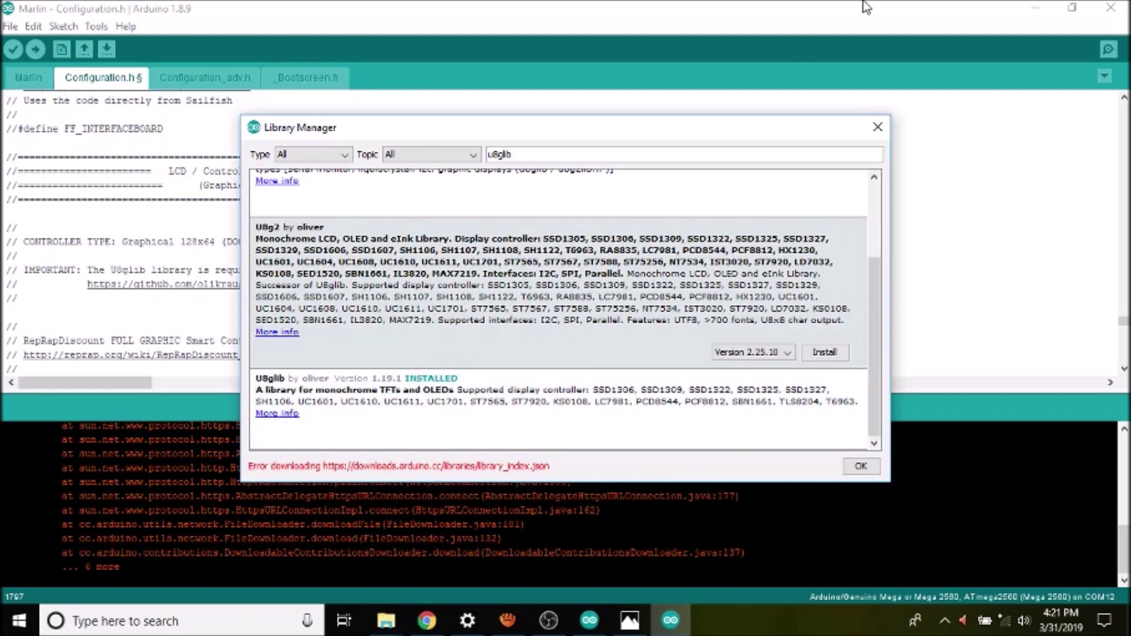
left_click(878, 128)
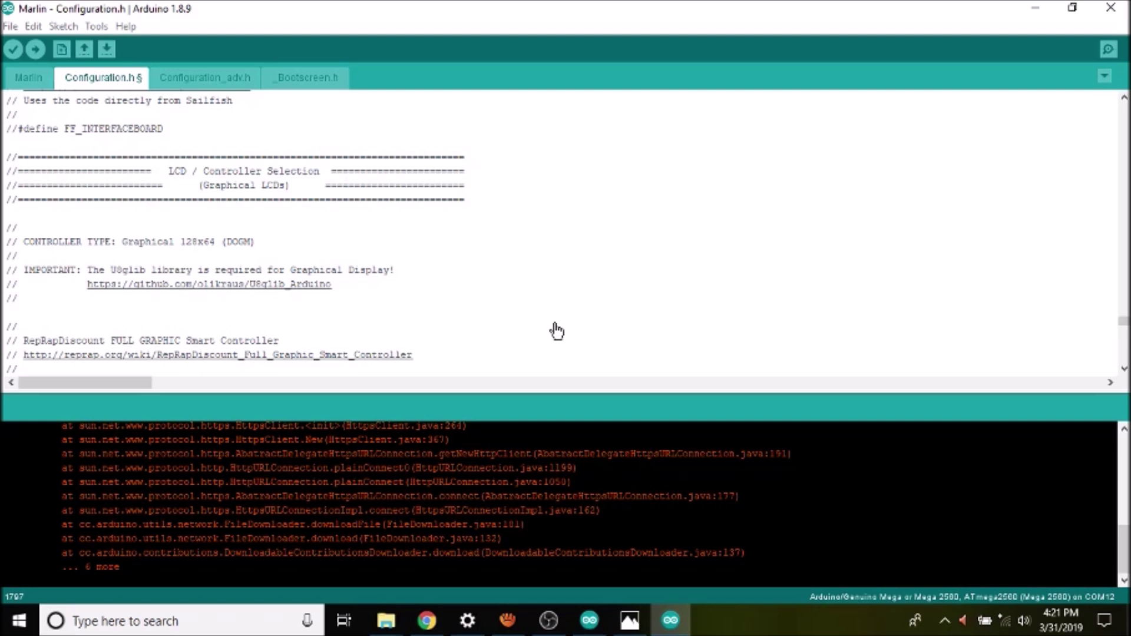
- Uncomment the REPRAP_DISCOUNT_FULL_GRAPHIC_SMART_CONTROLLER define in the graphical LCD section
key("Down")
key("Down")
key("Down")
key("Down")
key("Down")
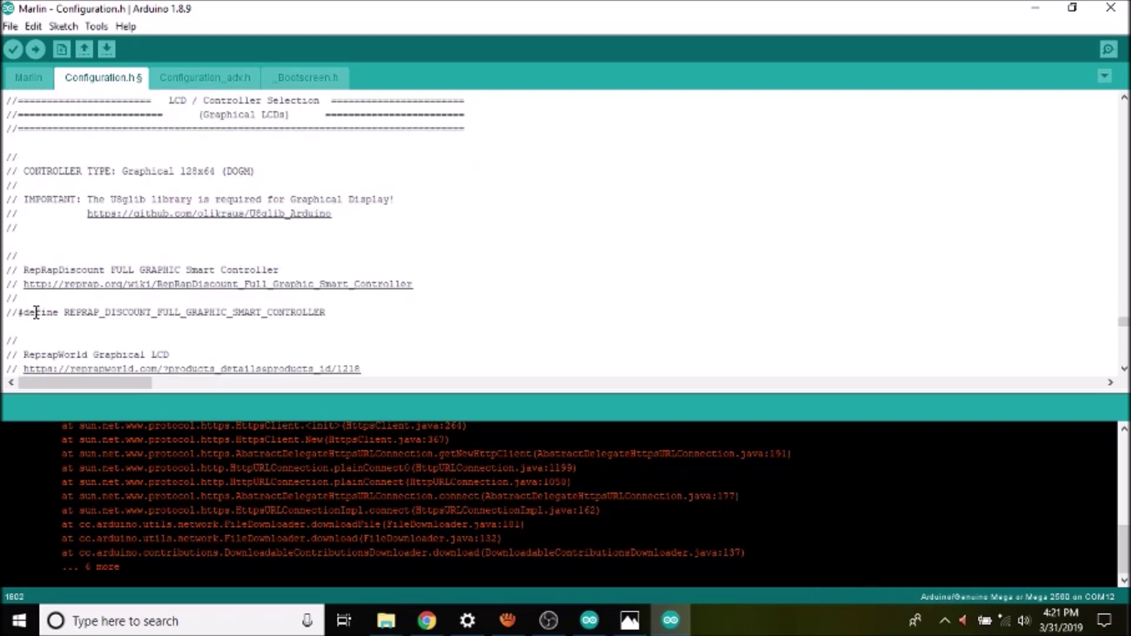
left_click(17, 313)
key("BackSpace")
key("BackSpace")
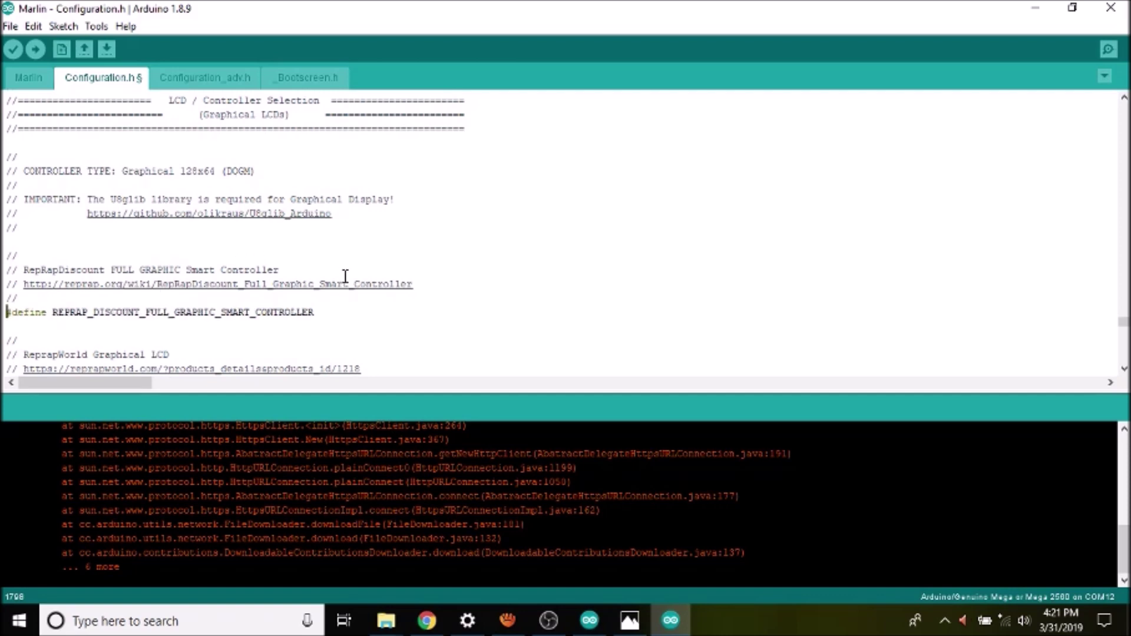
- Set the serial port for the upload to COM3
left_click(96, 26)
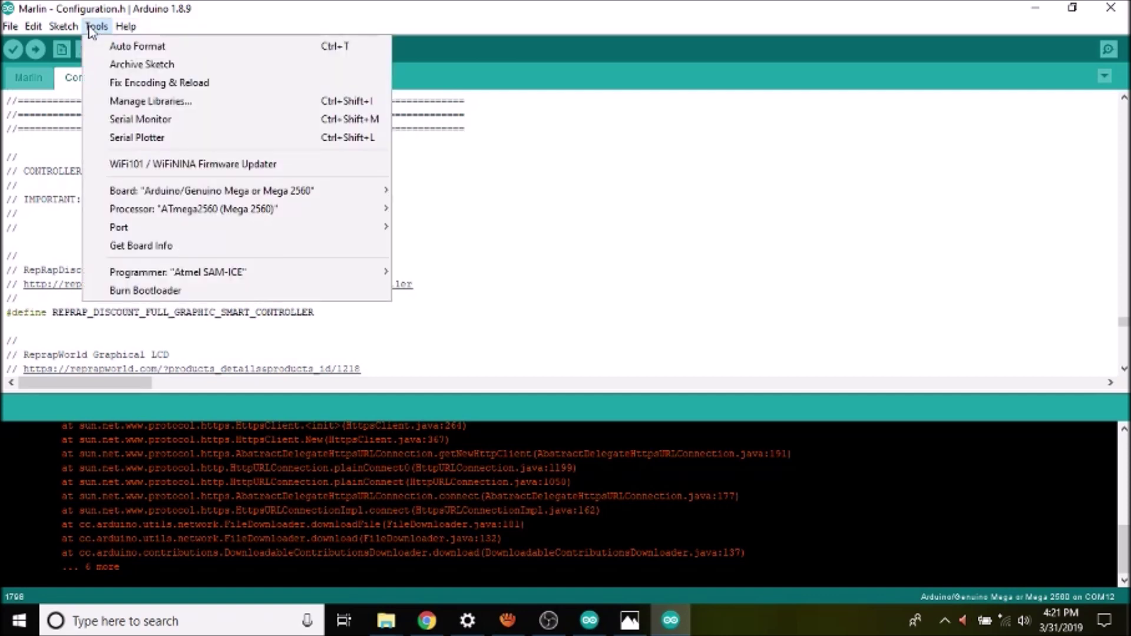
mouse_move(177, 230)
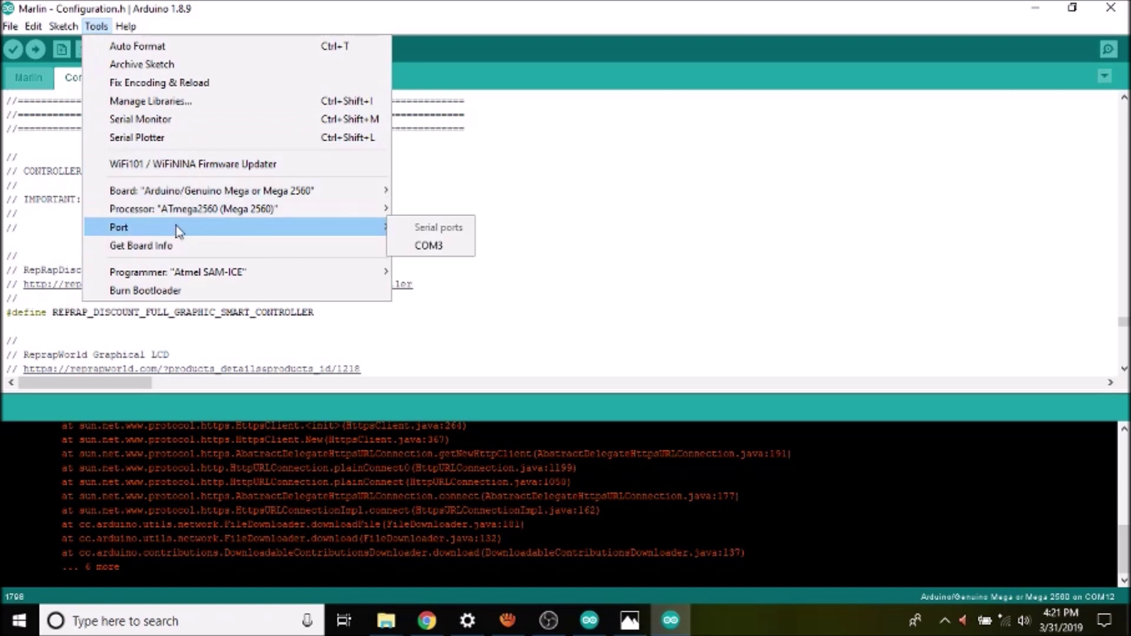
left_click(417, 246)
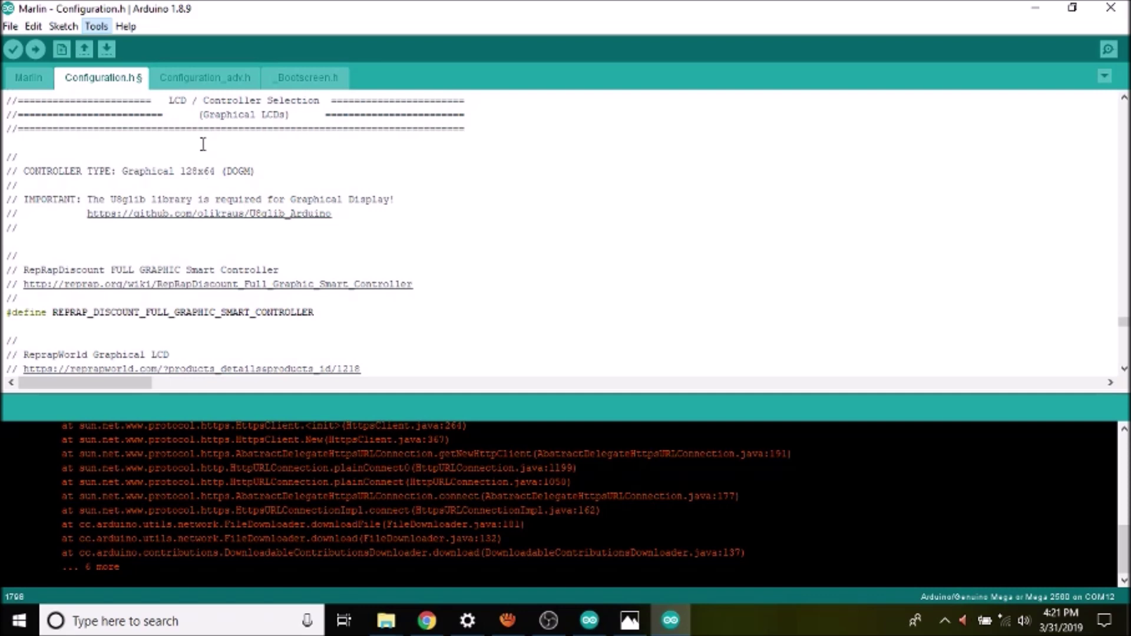
- Check the selected Arduino board type and upload the Marlin firmware to the board
left_click(100, 27)
mouse_move(171, 194)
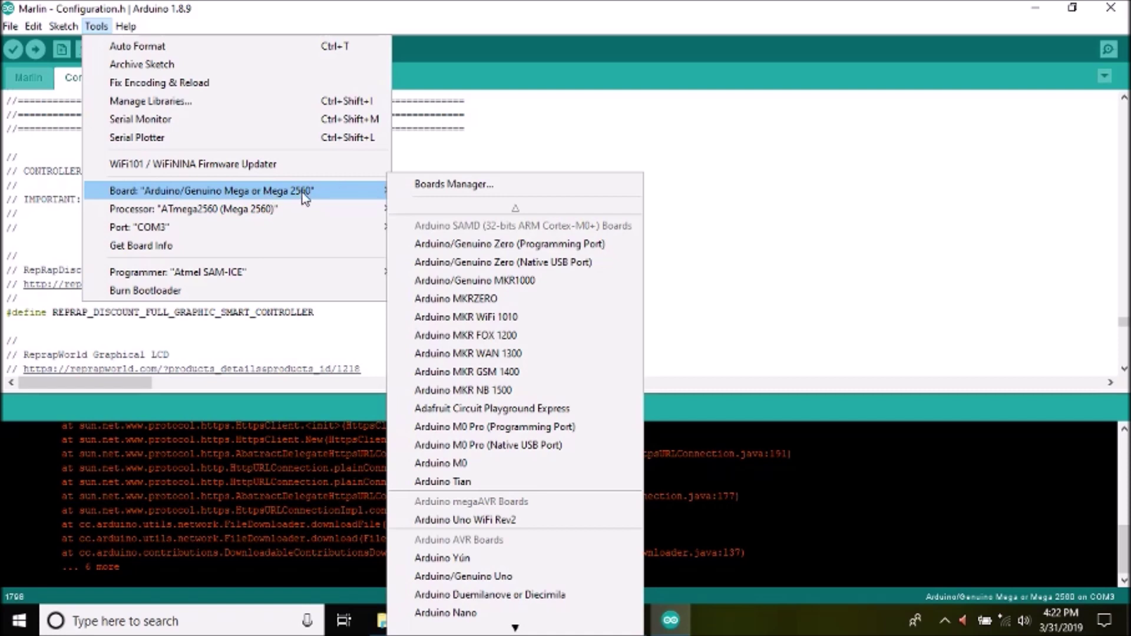
left_click(529, 152)
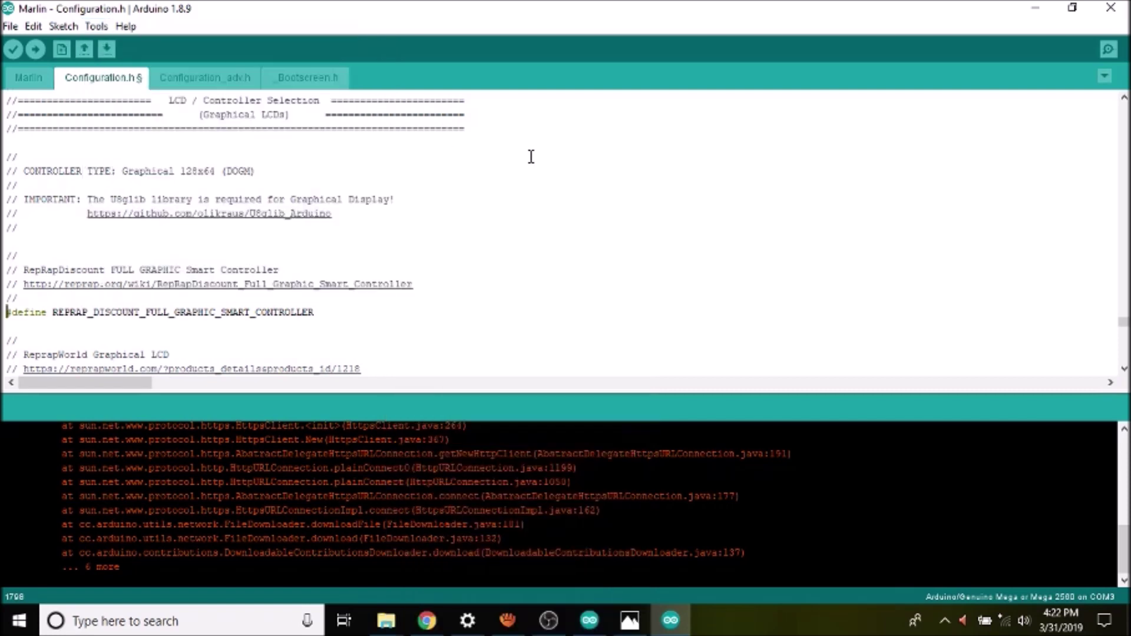
left_click(37, 51)
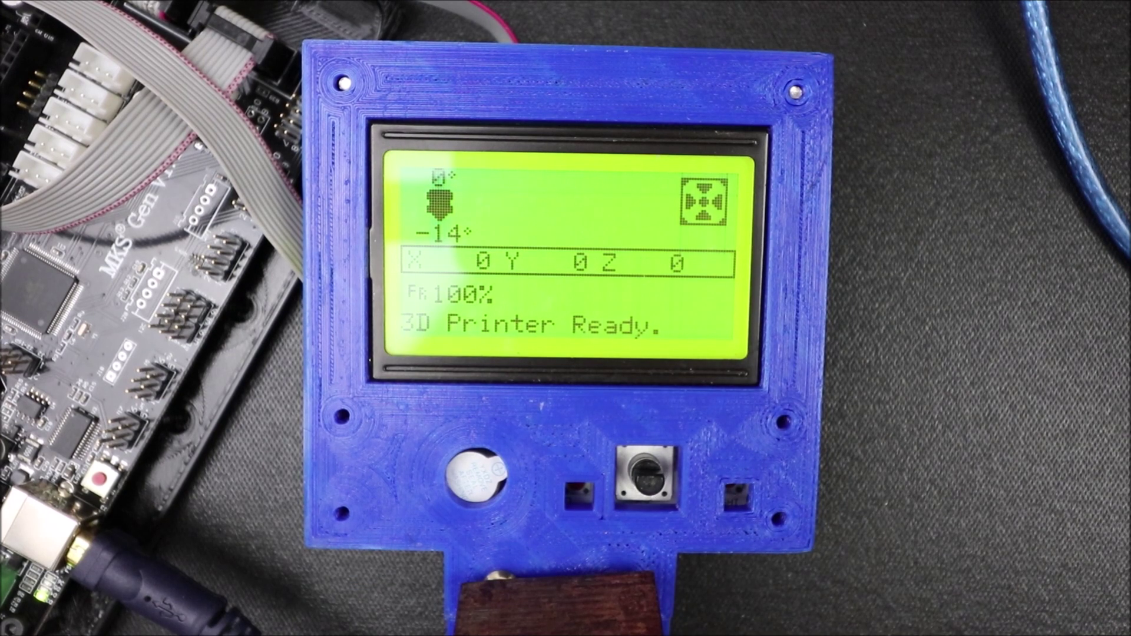